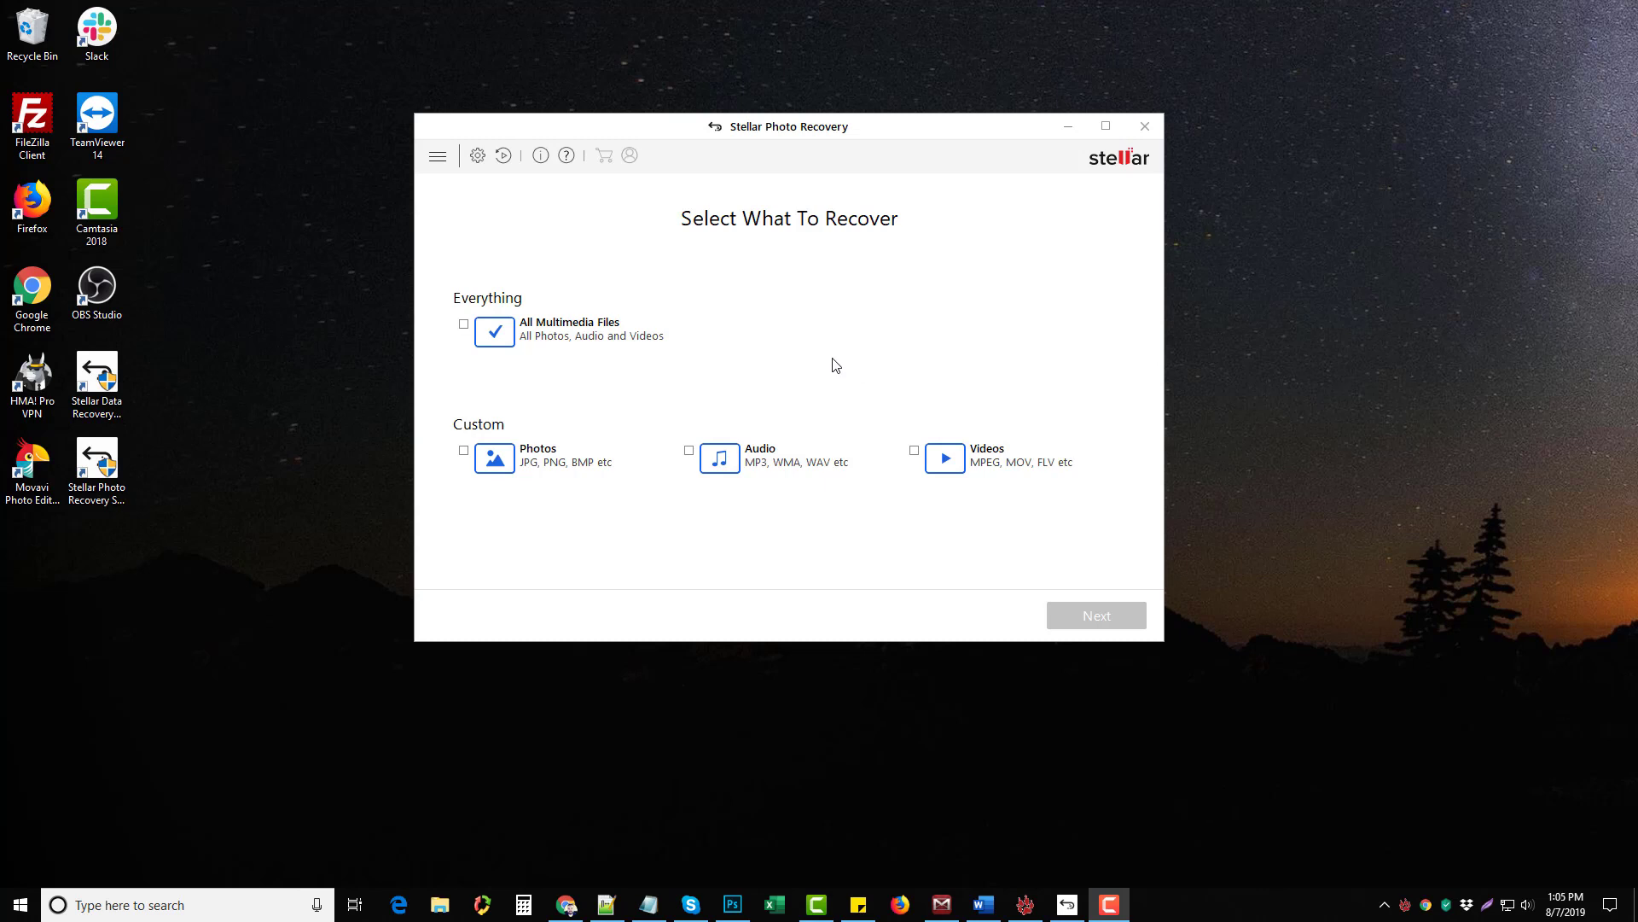
Step: Launch Stellar Photo Recovery and choose All Multimedia Files as the recovery type
click(102, 388)
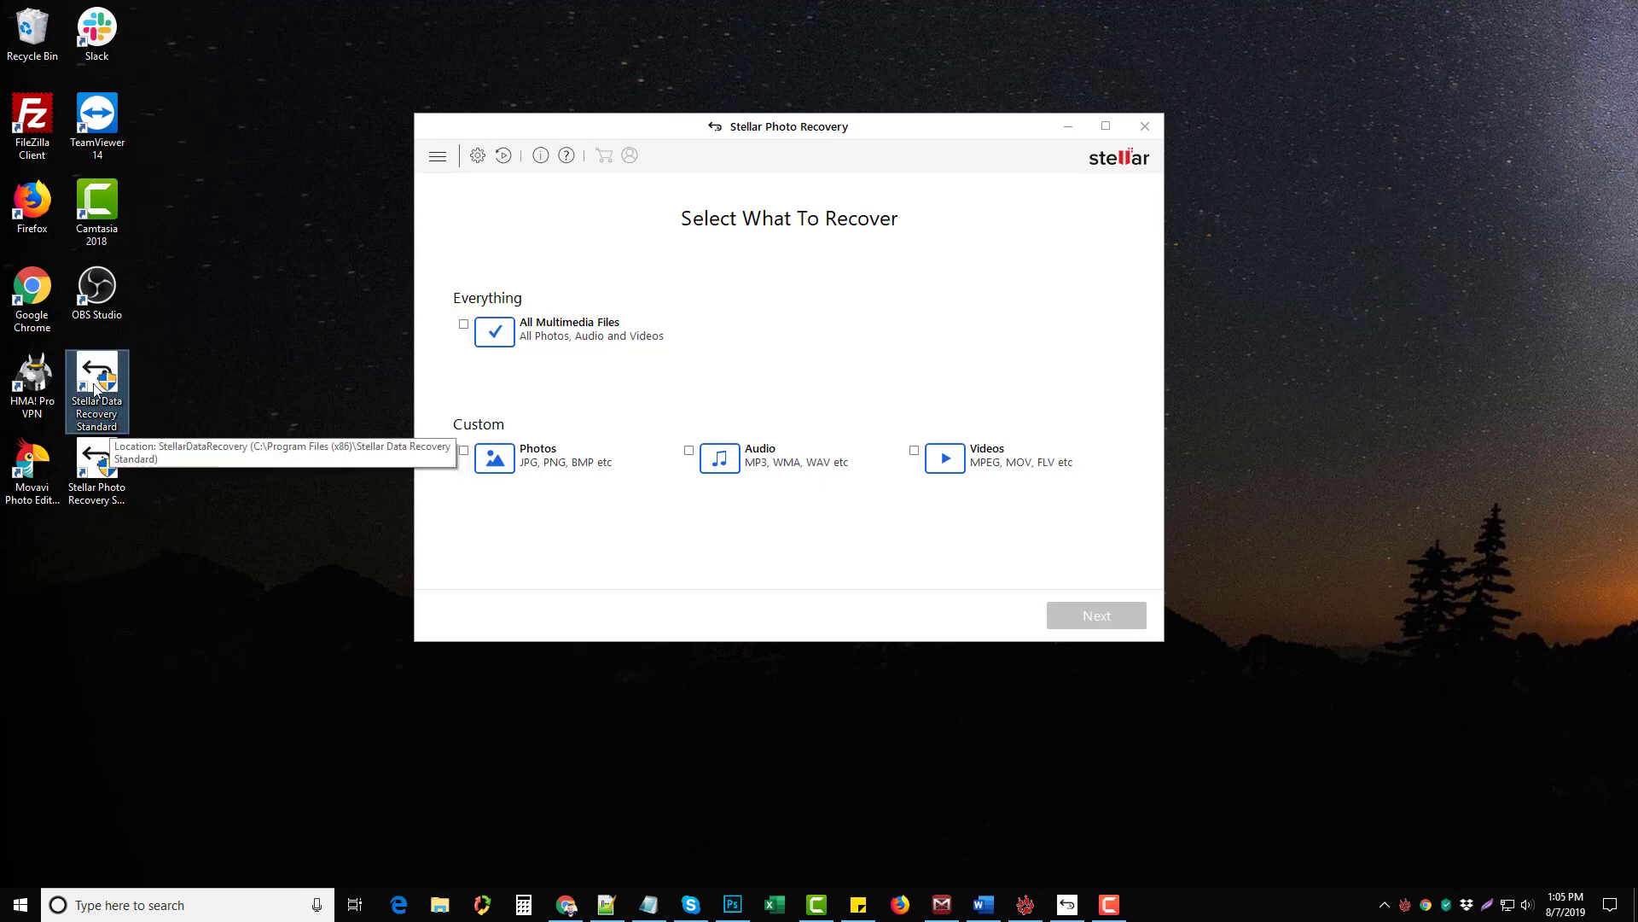
click(764, 331)
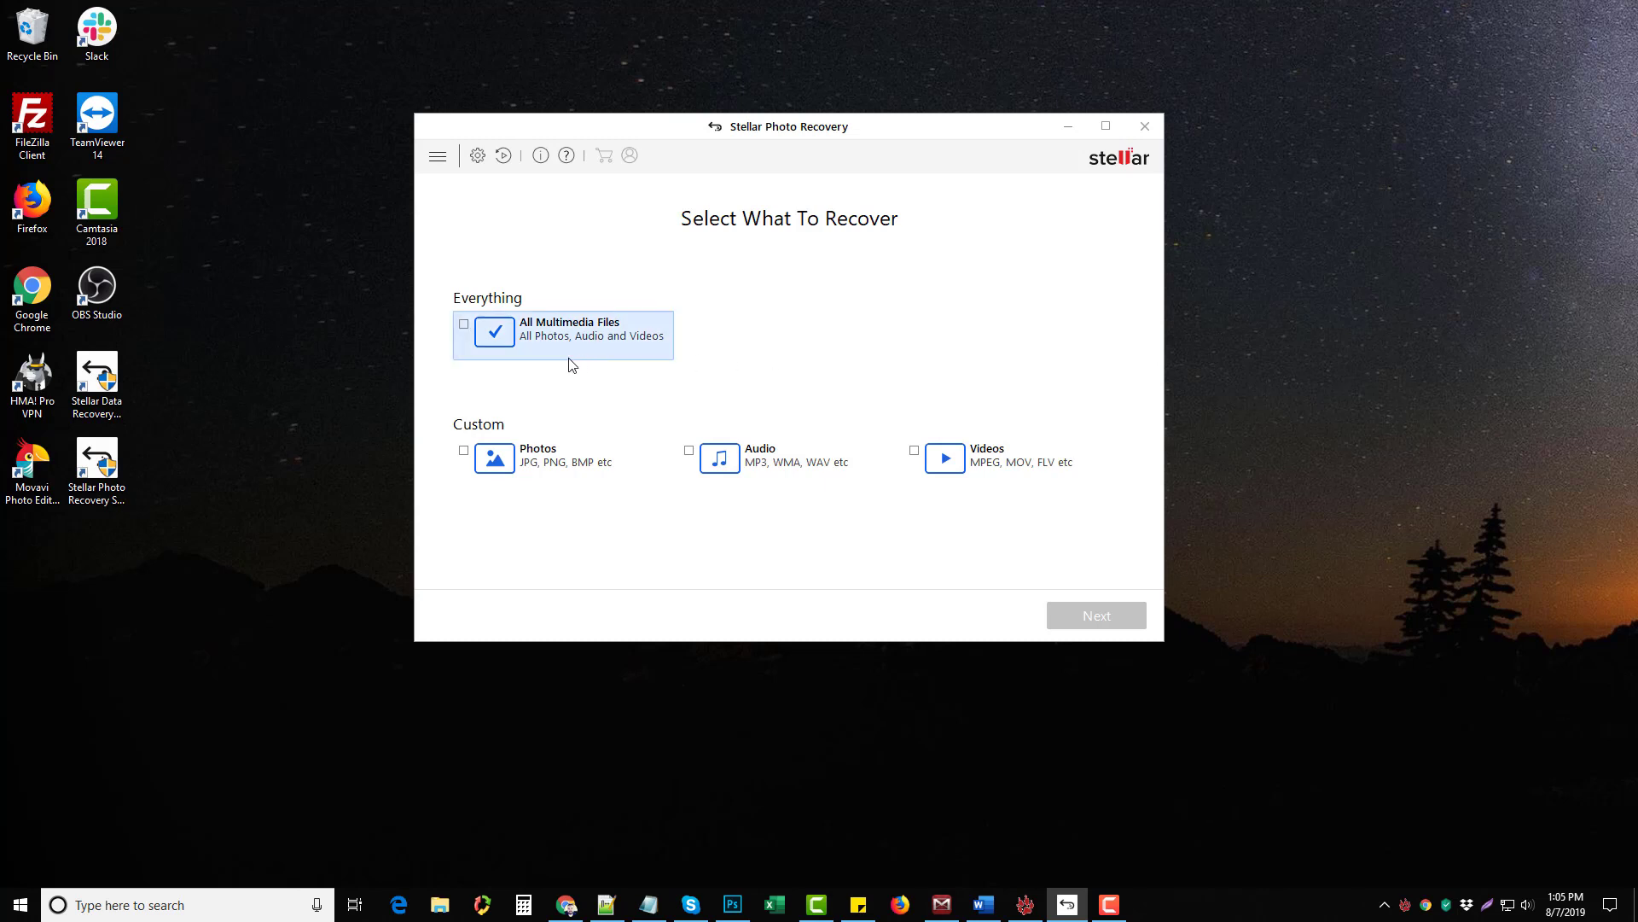
click(463, 324)
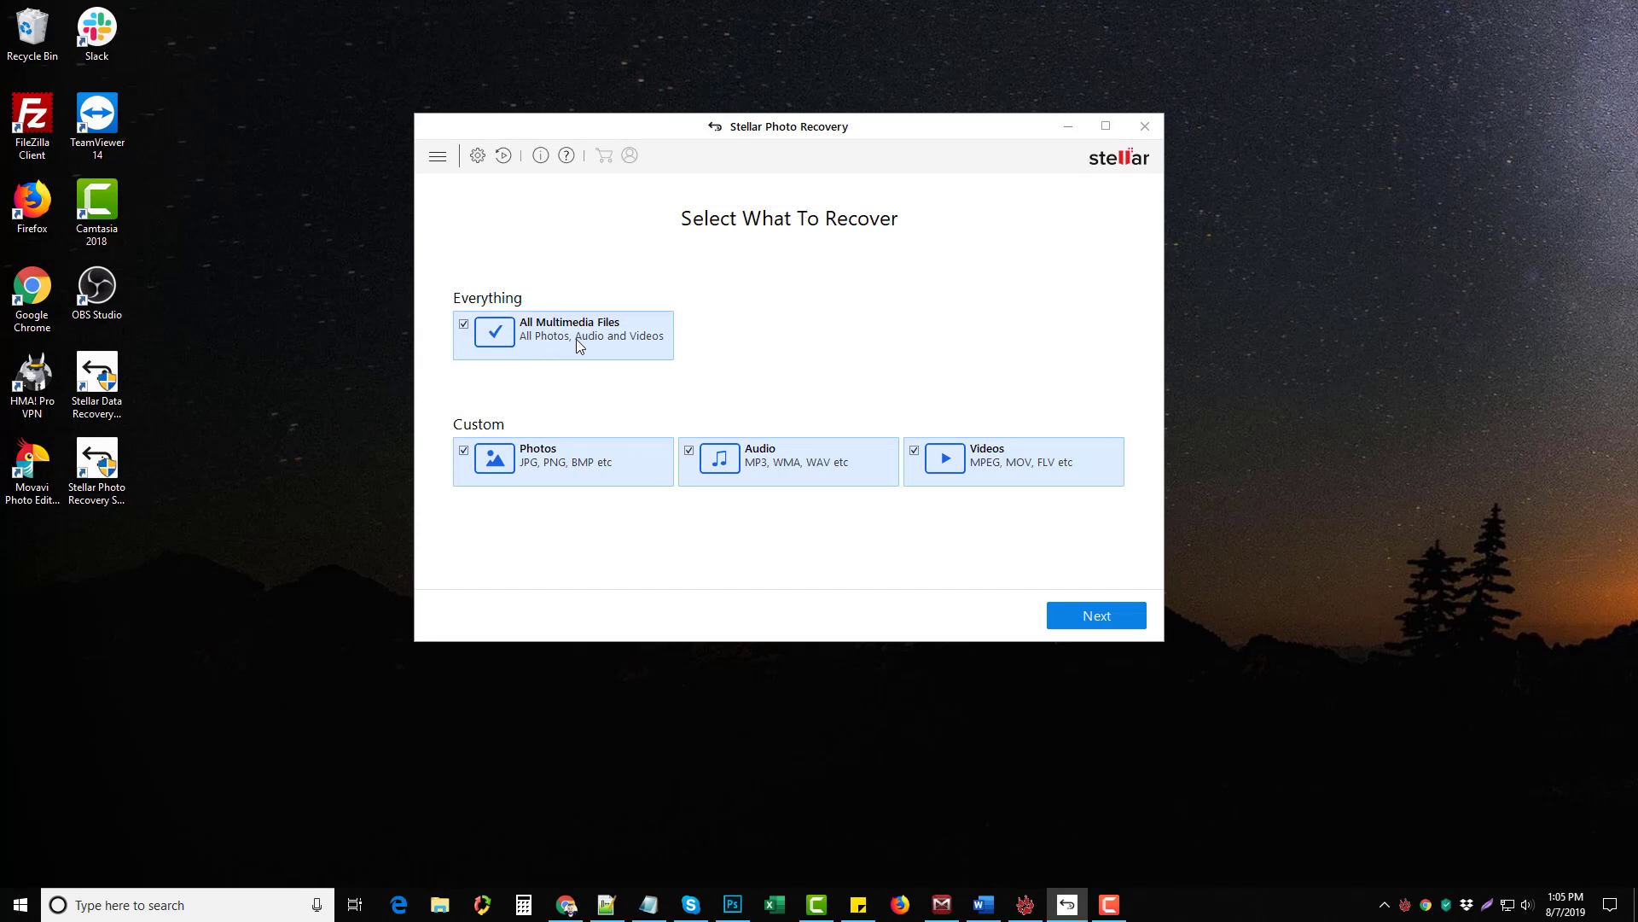
click(464, 326)
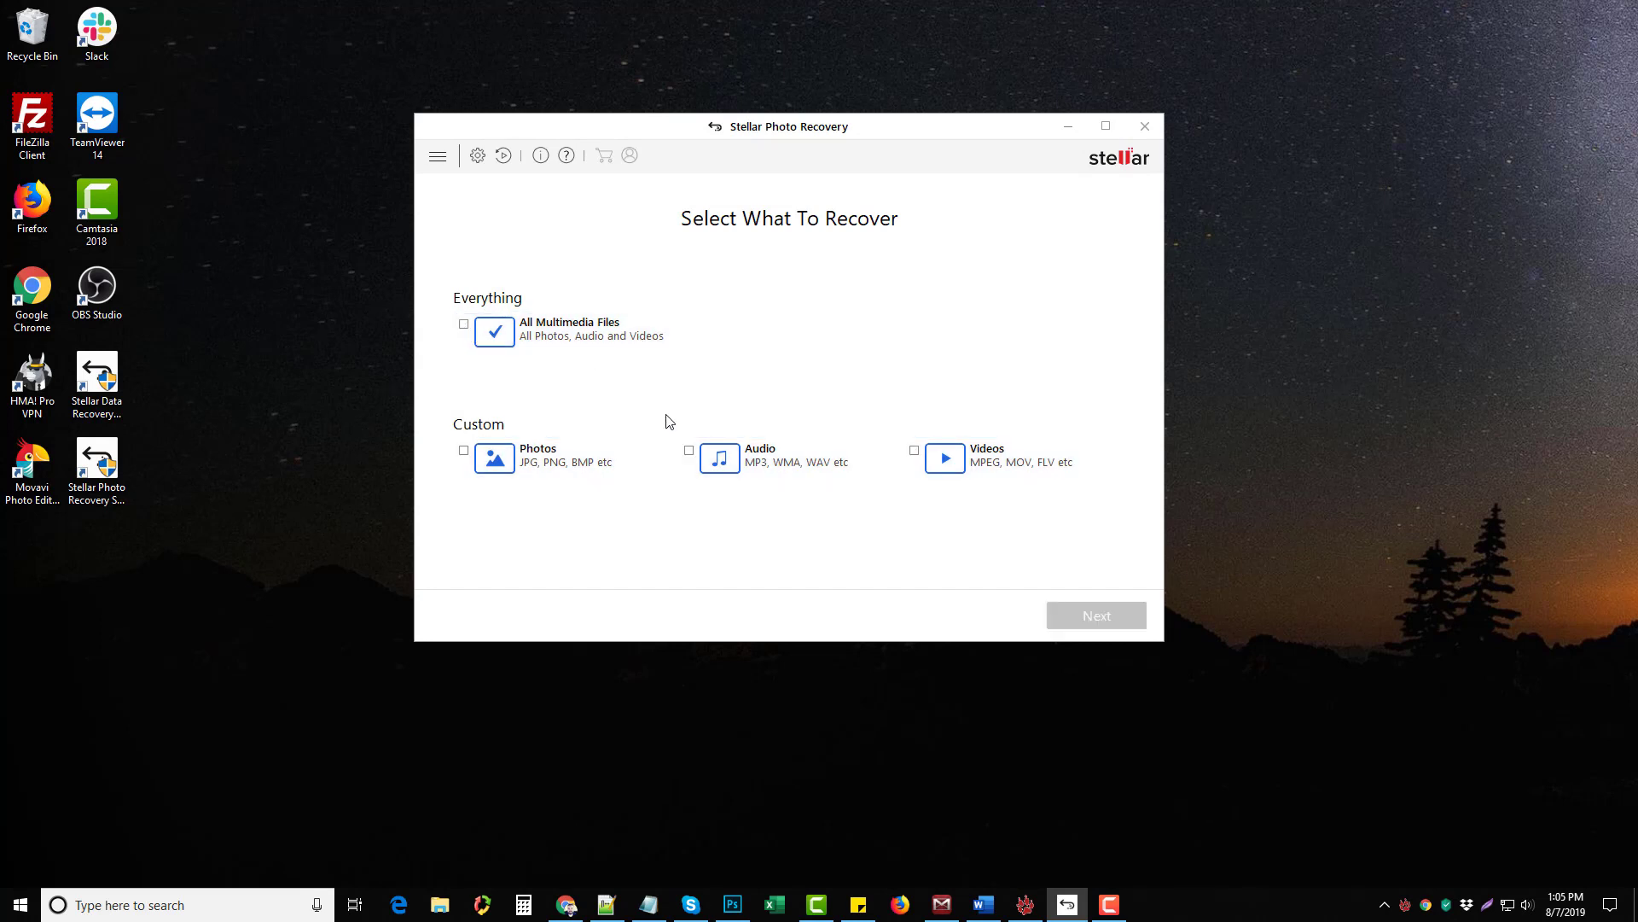
click(464, 451)
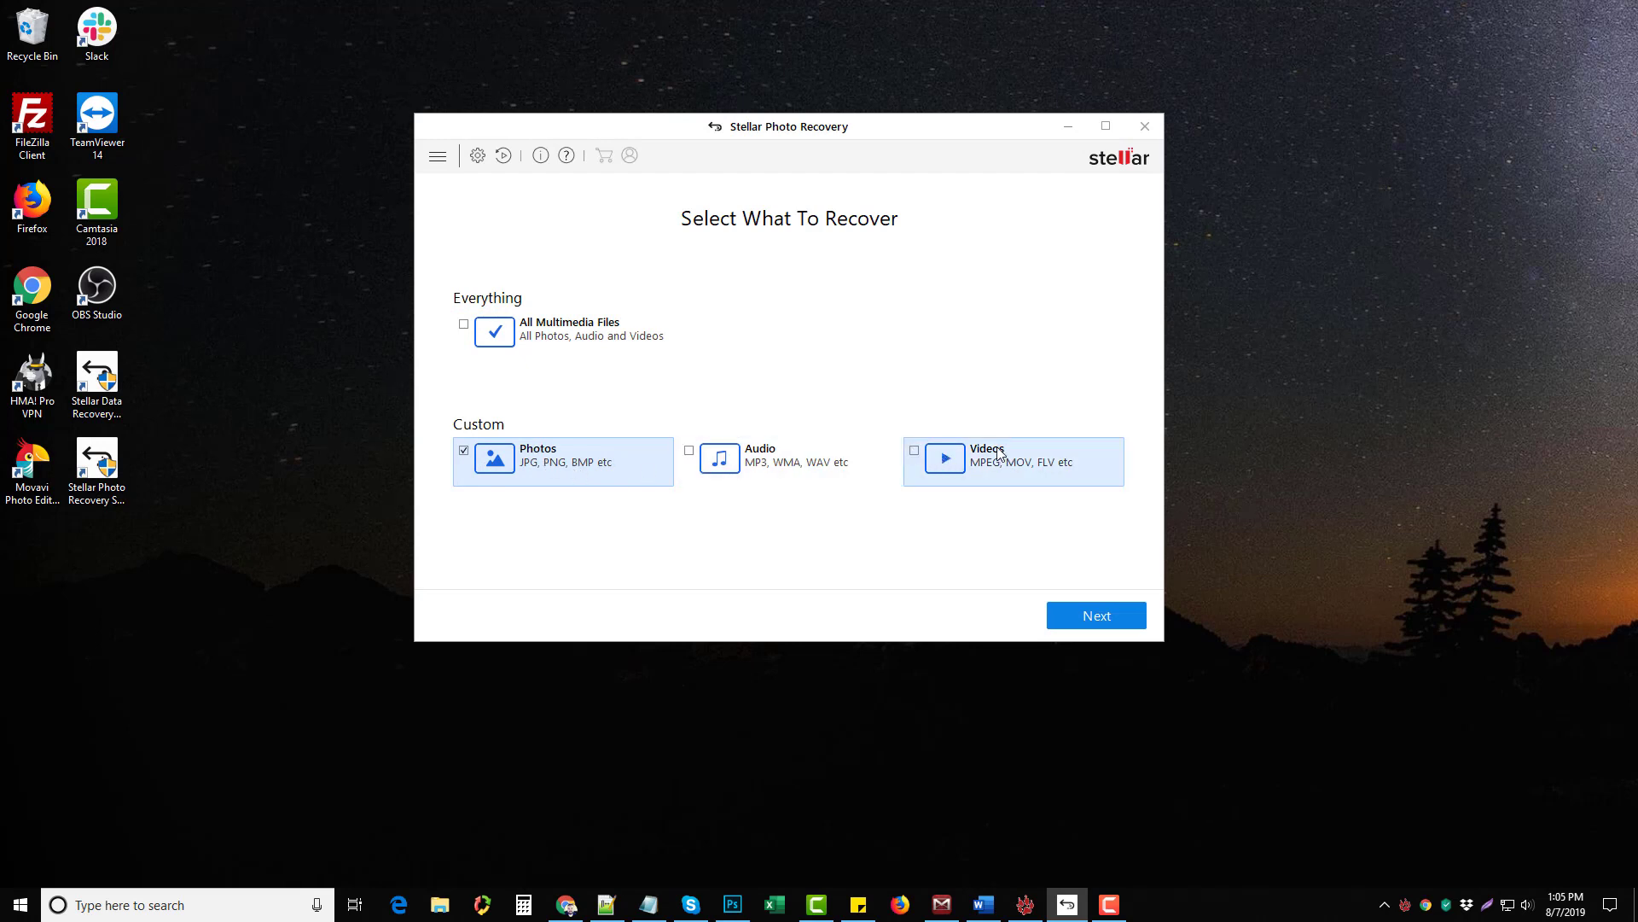
click(464, 325)
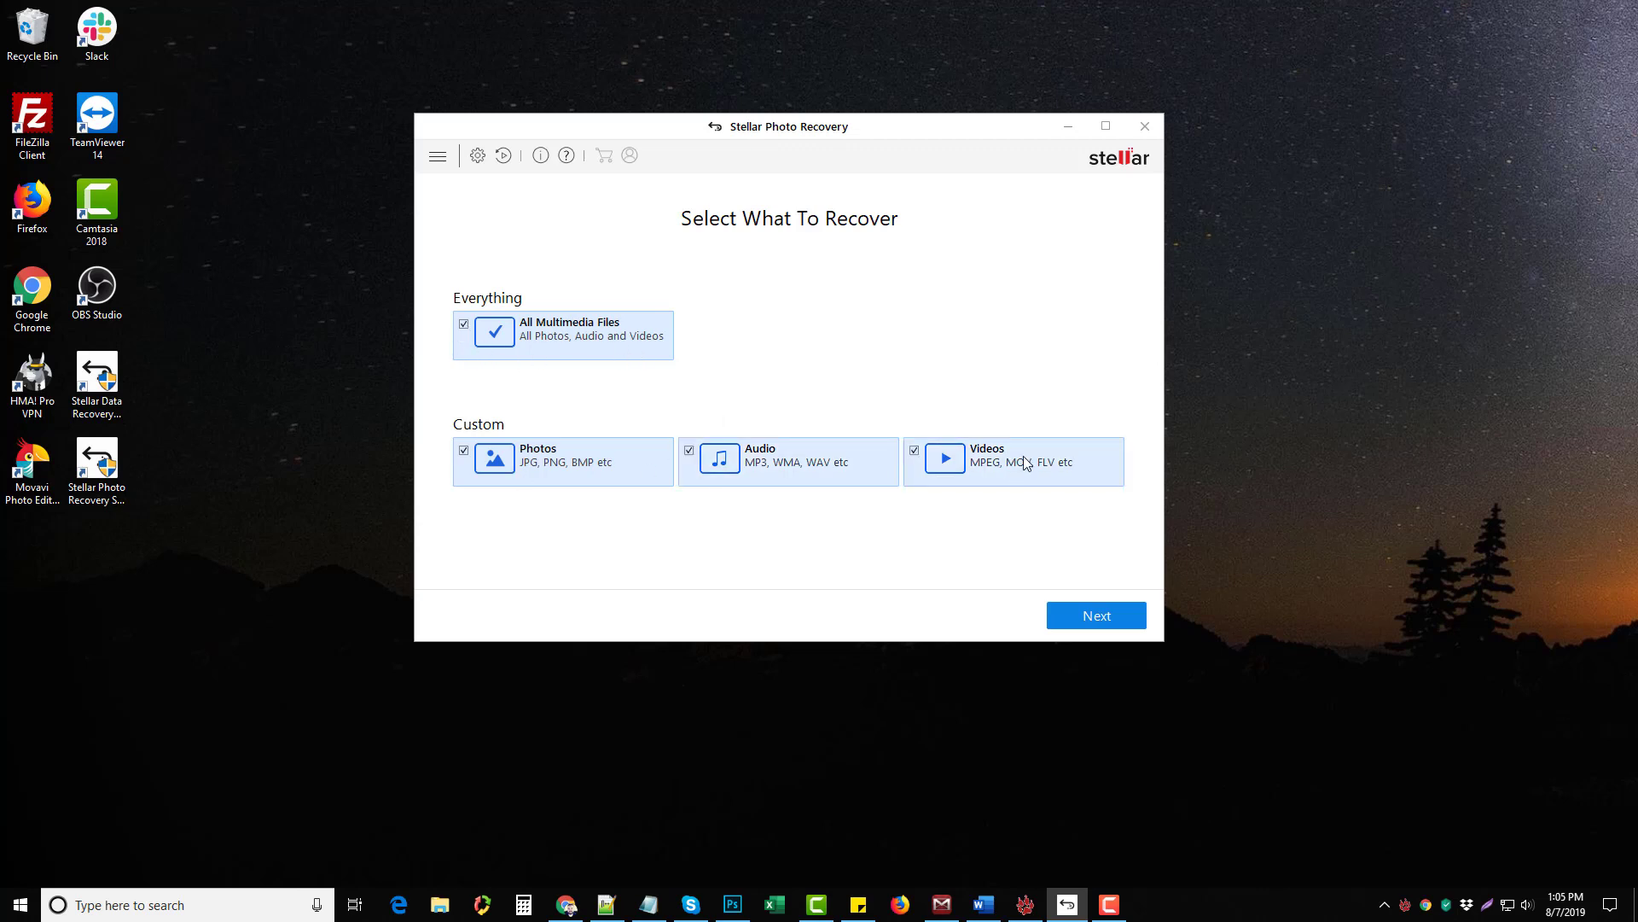
click(1111, 626)
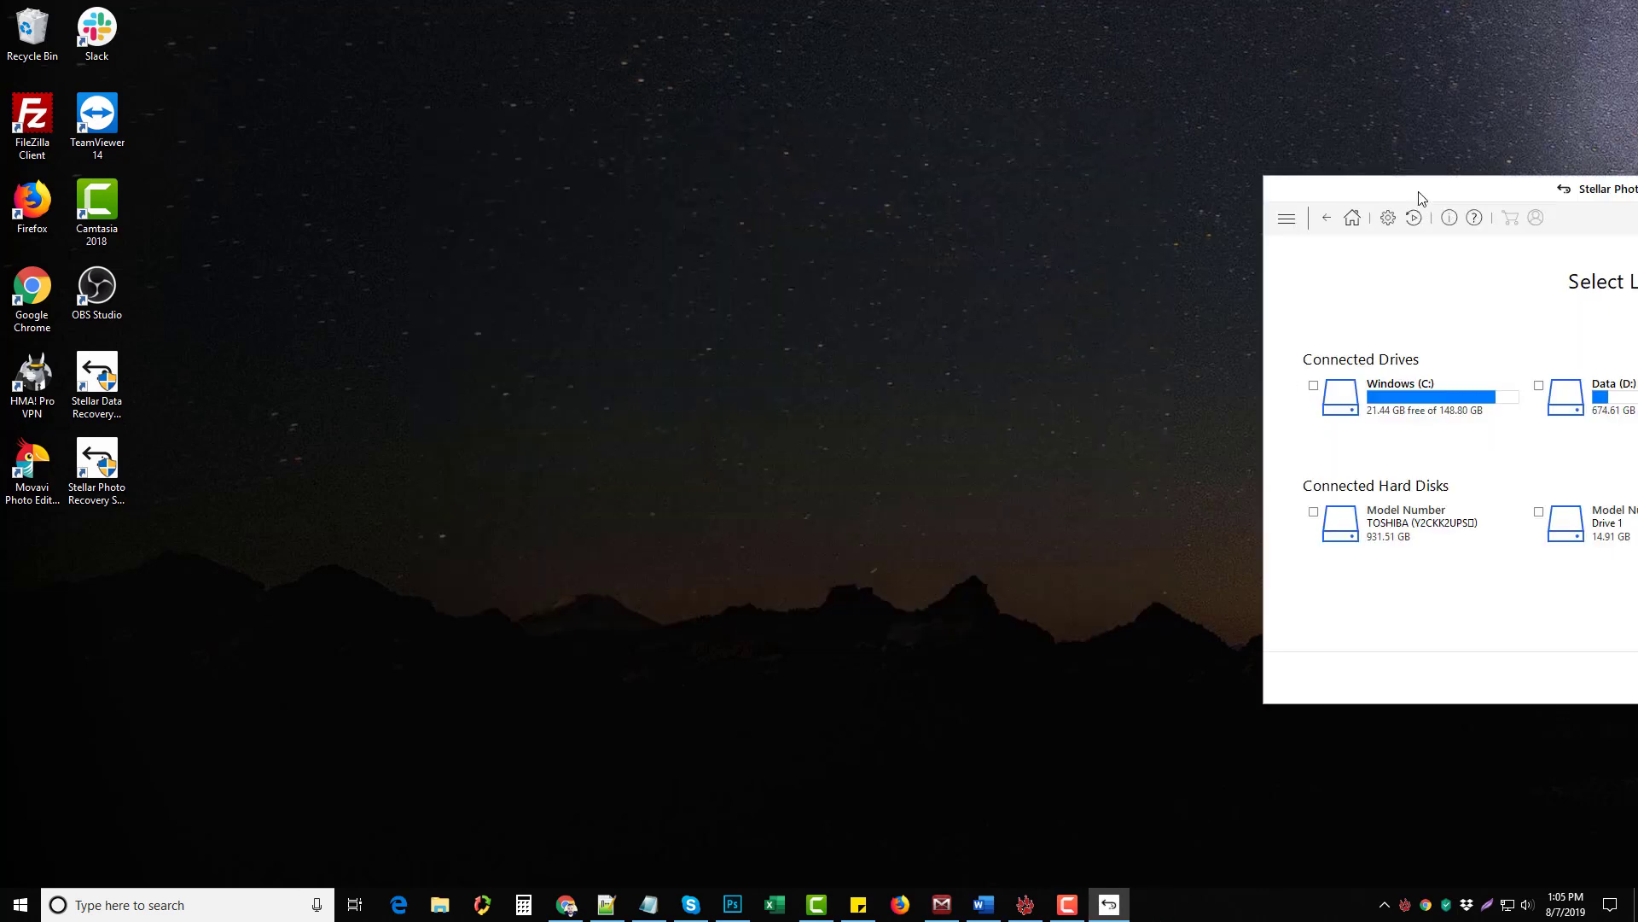
Step: Run a standard scan of the ESD-USB (E:) drive with Deep Scan left off
drag(1413, 181, 629, 180)
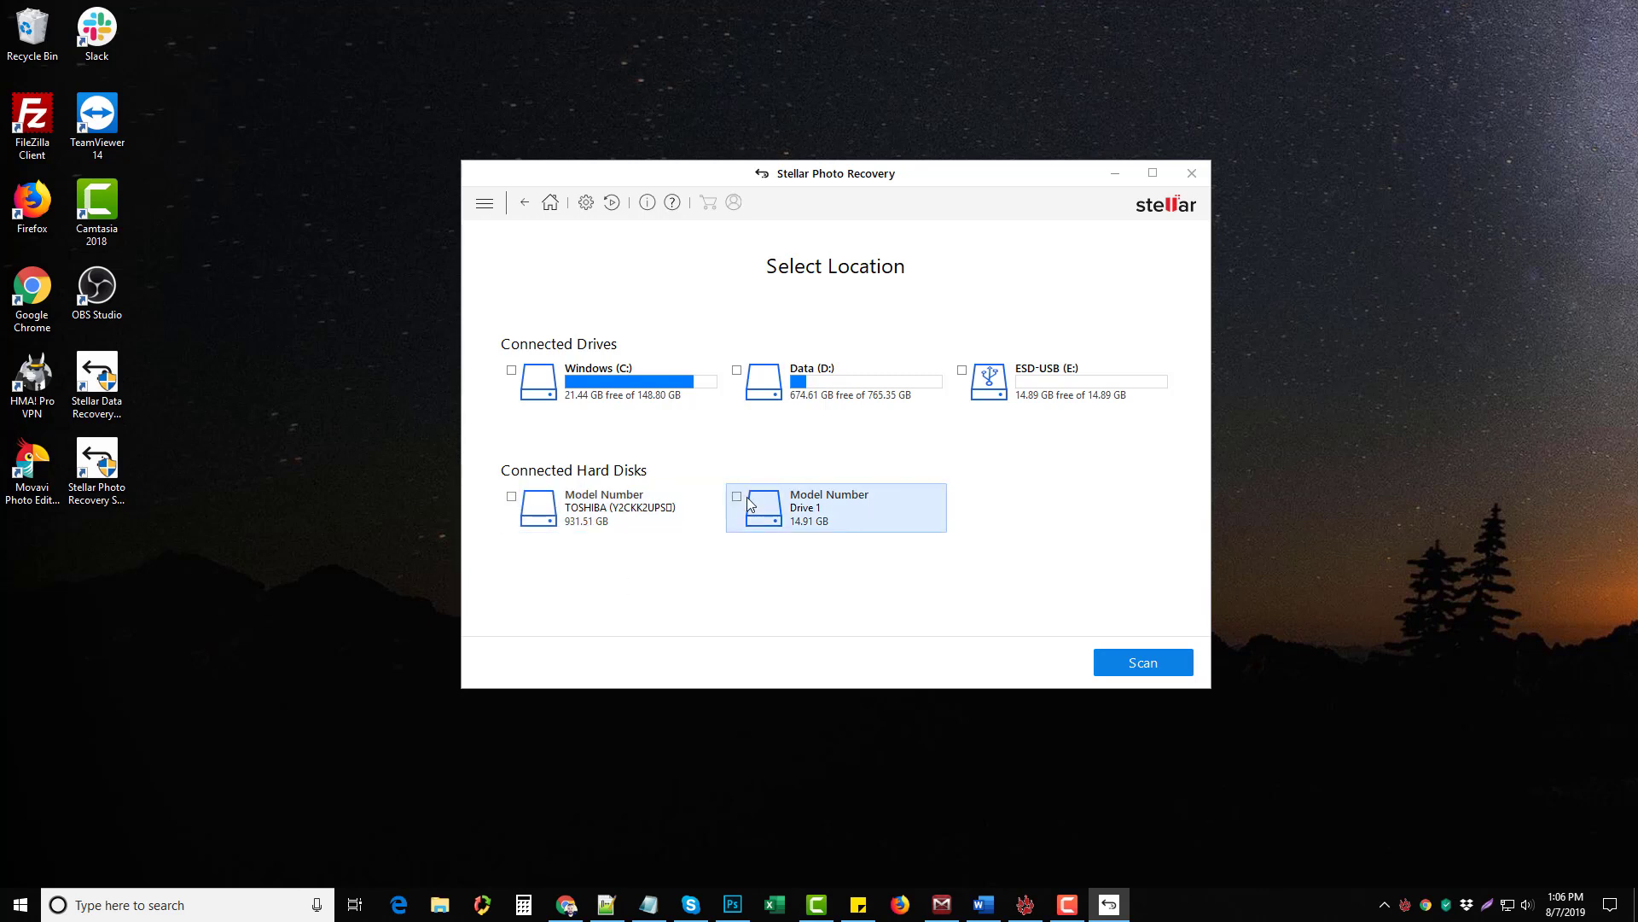
click(964, 373)
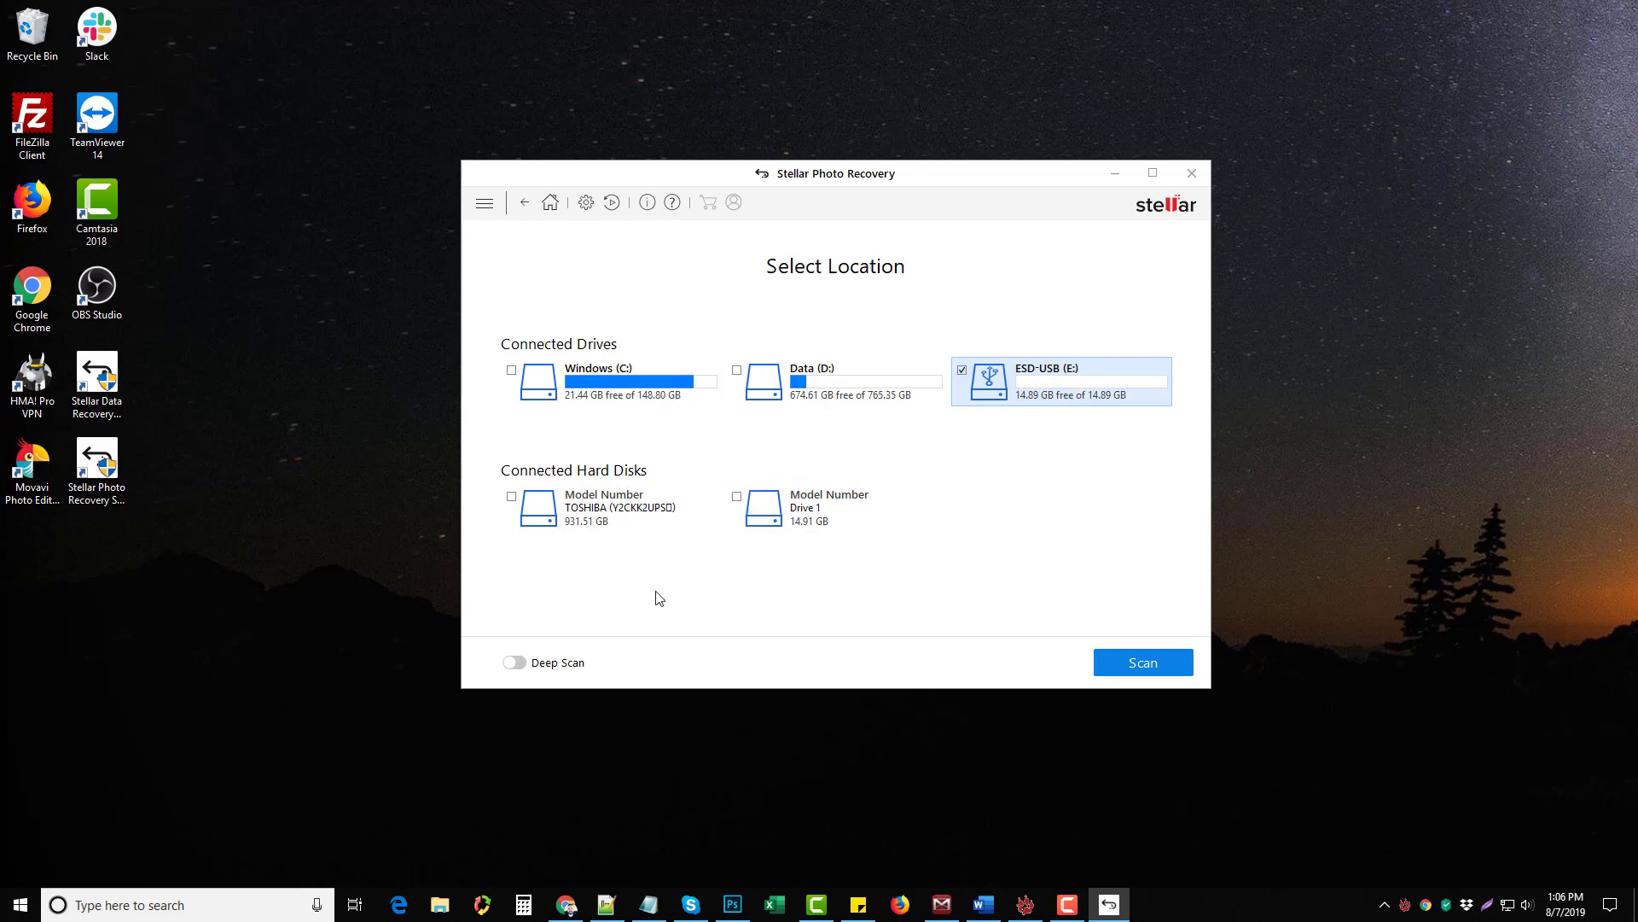
click(514, 664)
click(514, 664)
click(1143, 663)
drag(1383, 201, 663, 197)
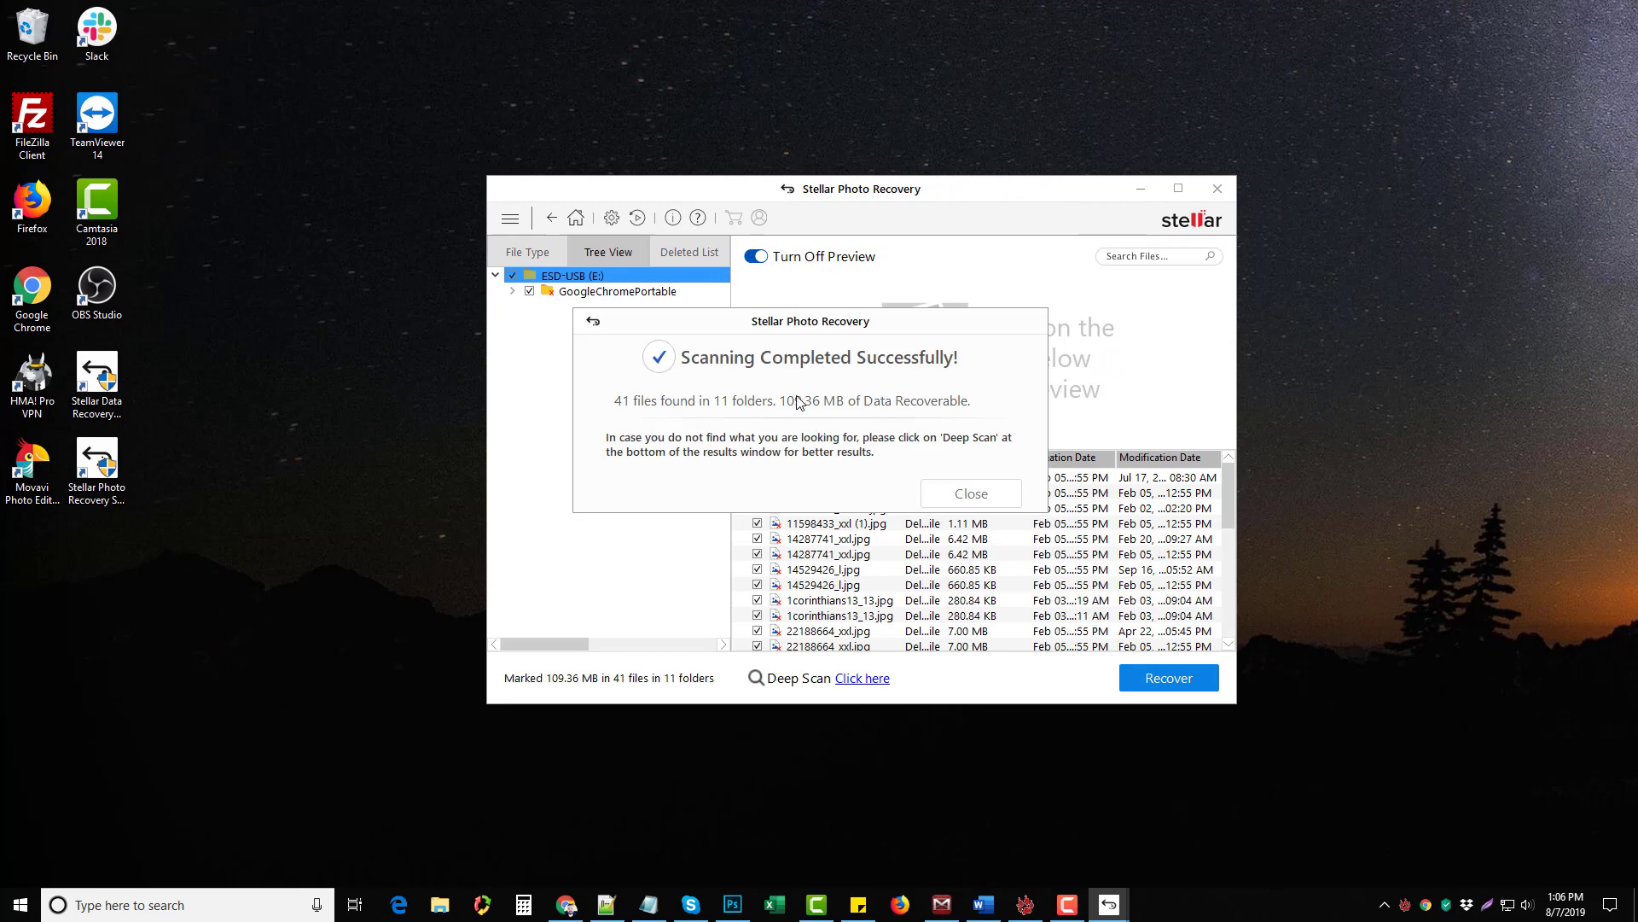
Step: Close the scan summary, maximise the results, and widen the Creation Date, Type and File Name columns
click(971, 493)
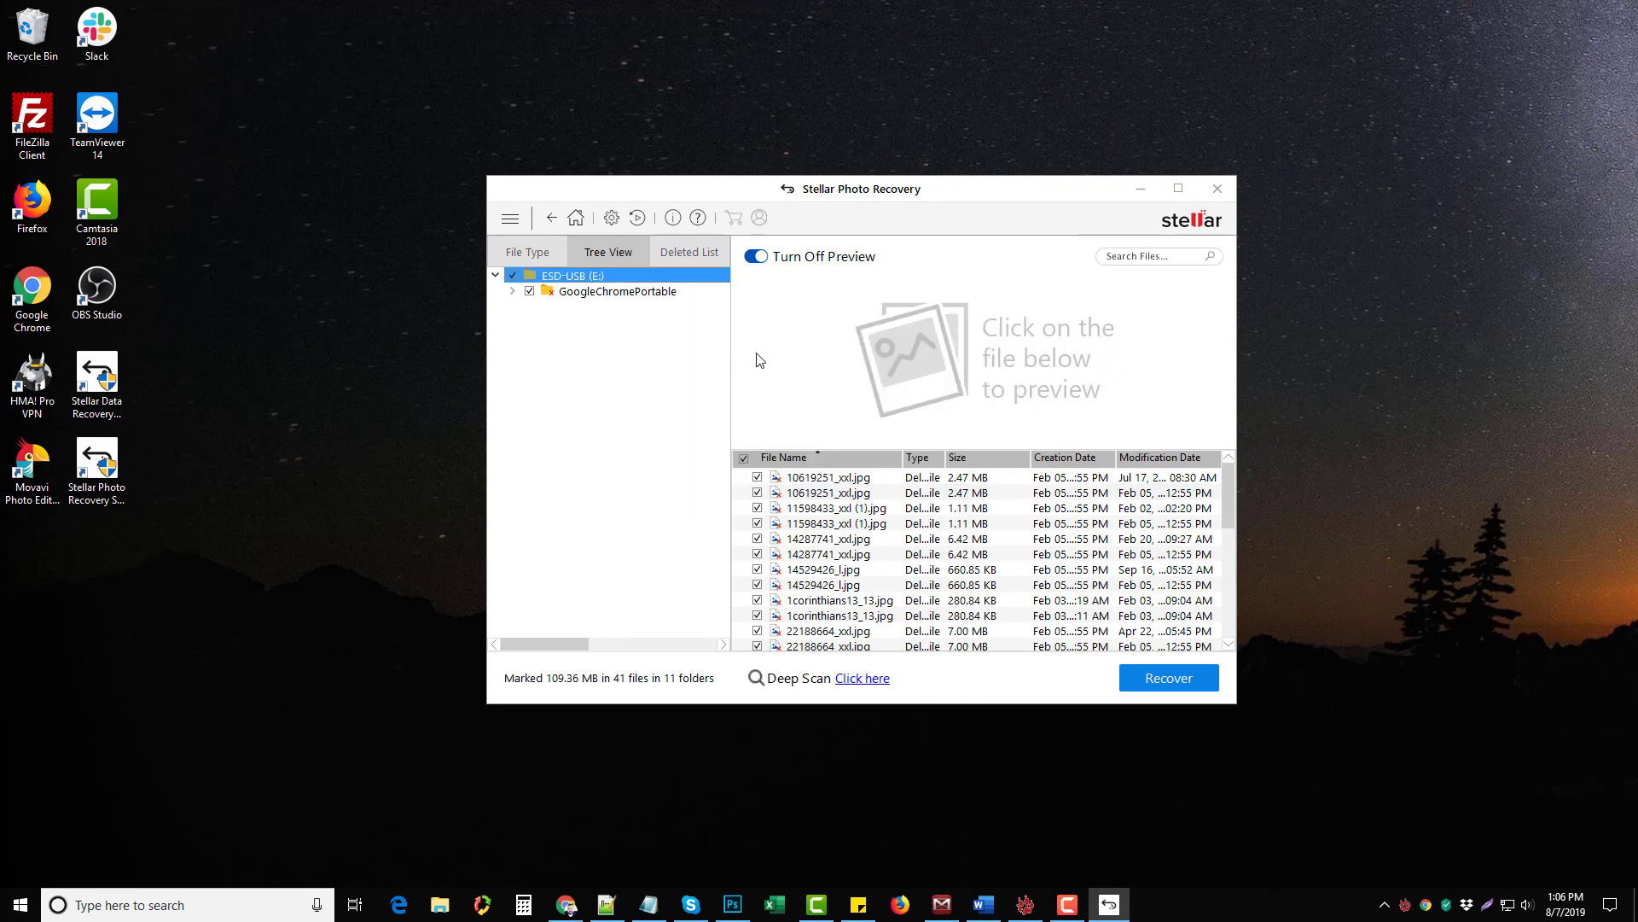
click(1177, 190)
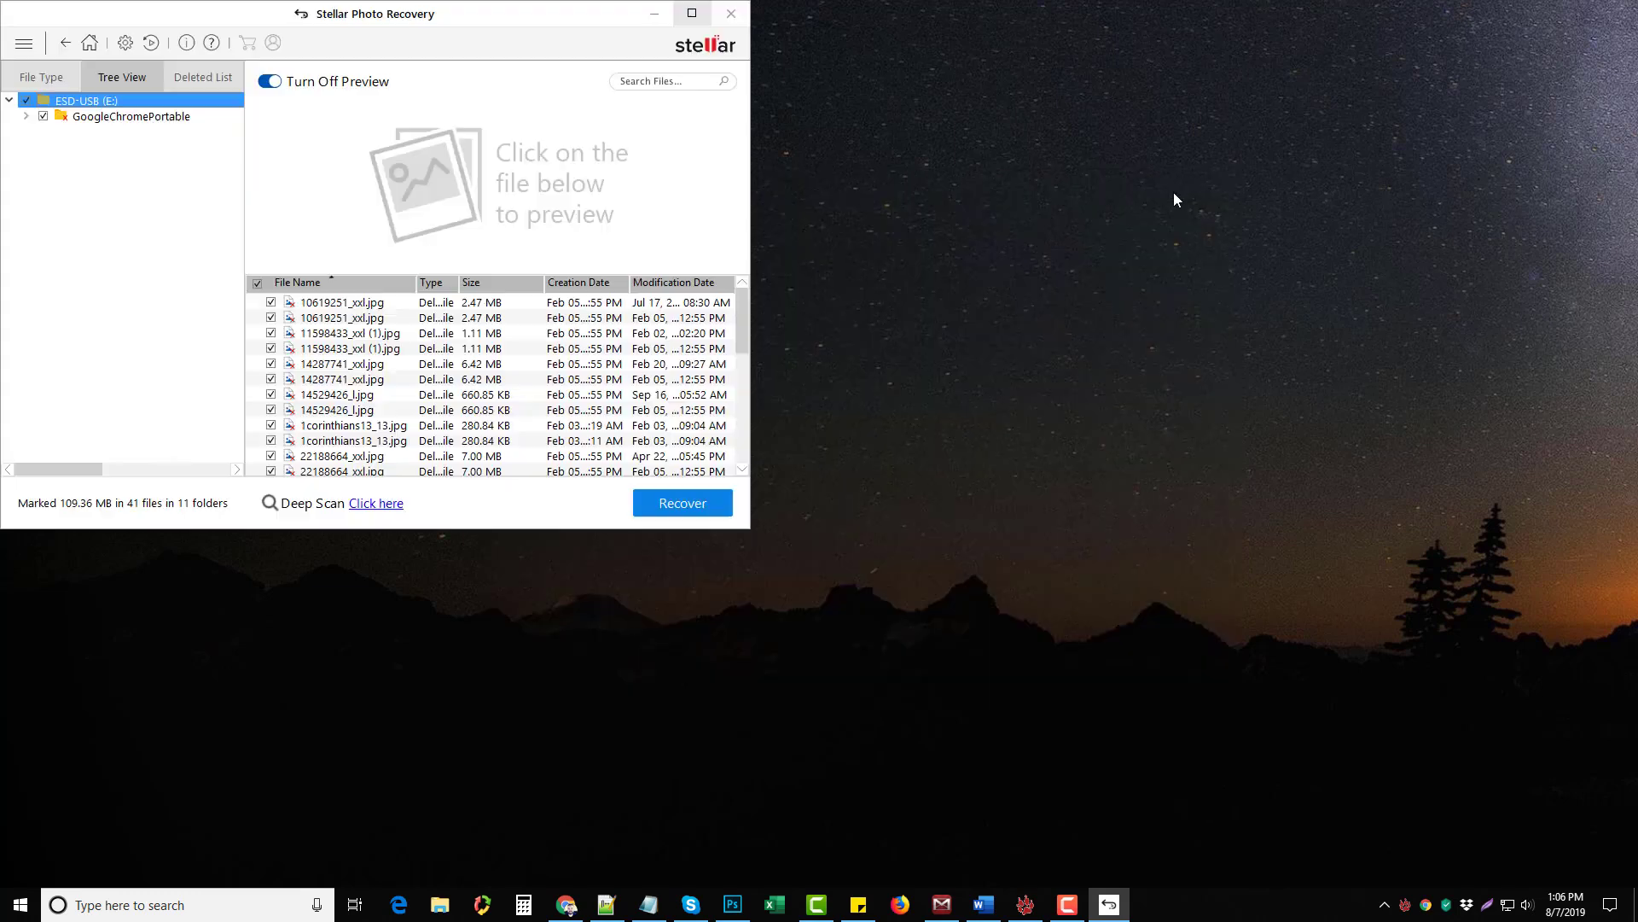
drag(629, 282, 748, 282)
drag(459, 283, 570, 282)
drag(419, 282, 480, 282)
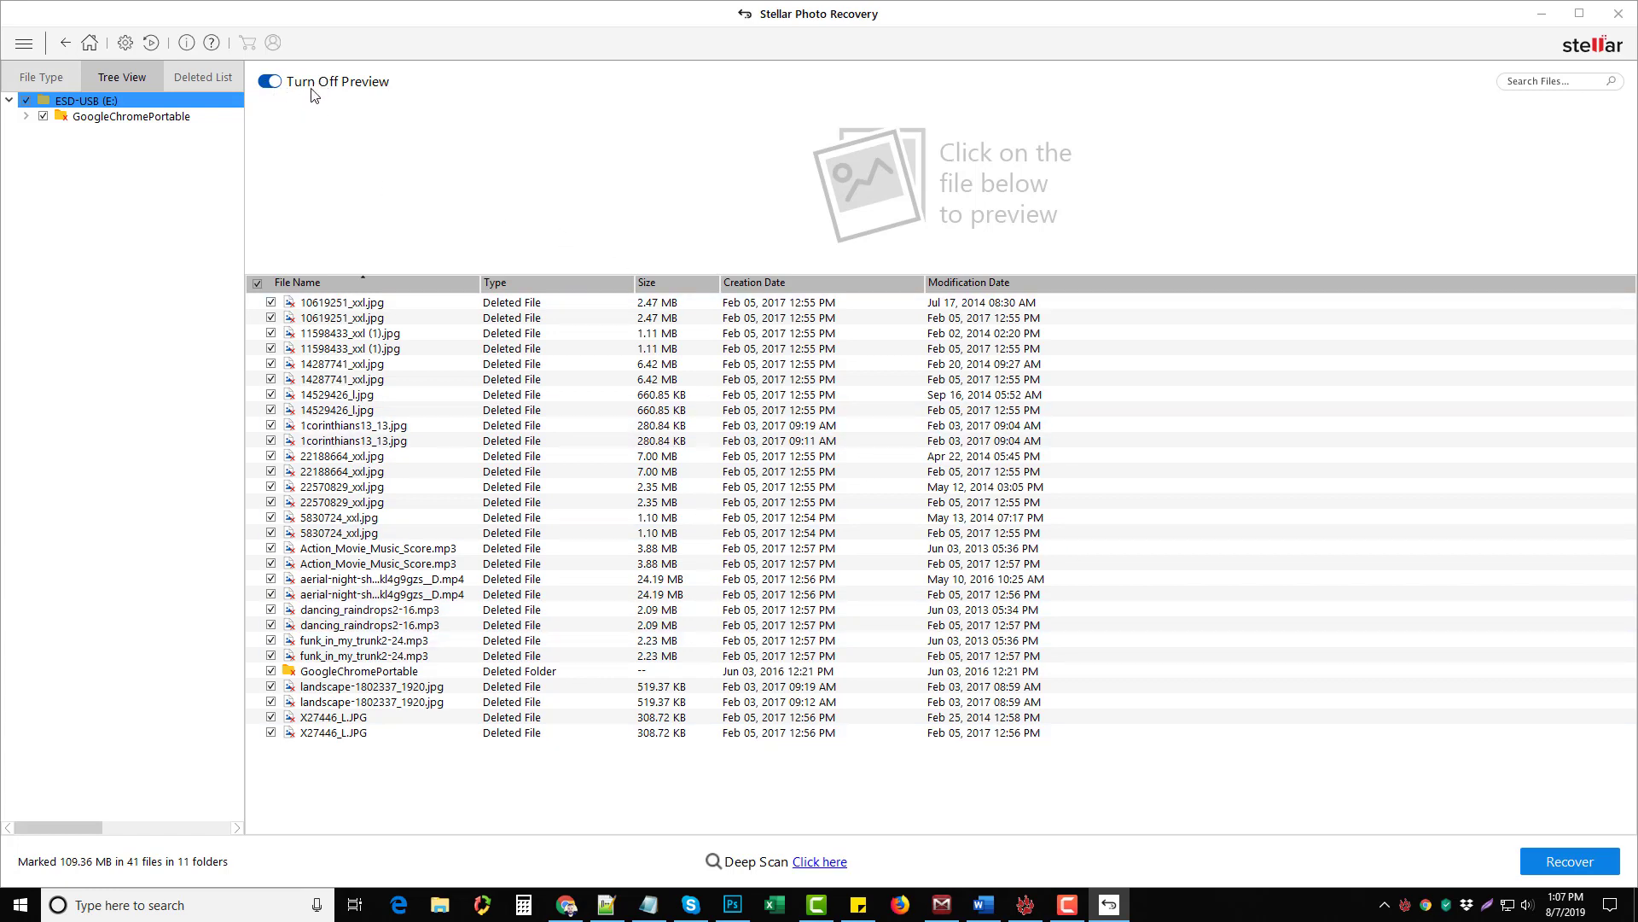
Step: Preview the first five photos, from 10619251_xxl.jpg through 14287741_xxl.jpg
click(368, 305)
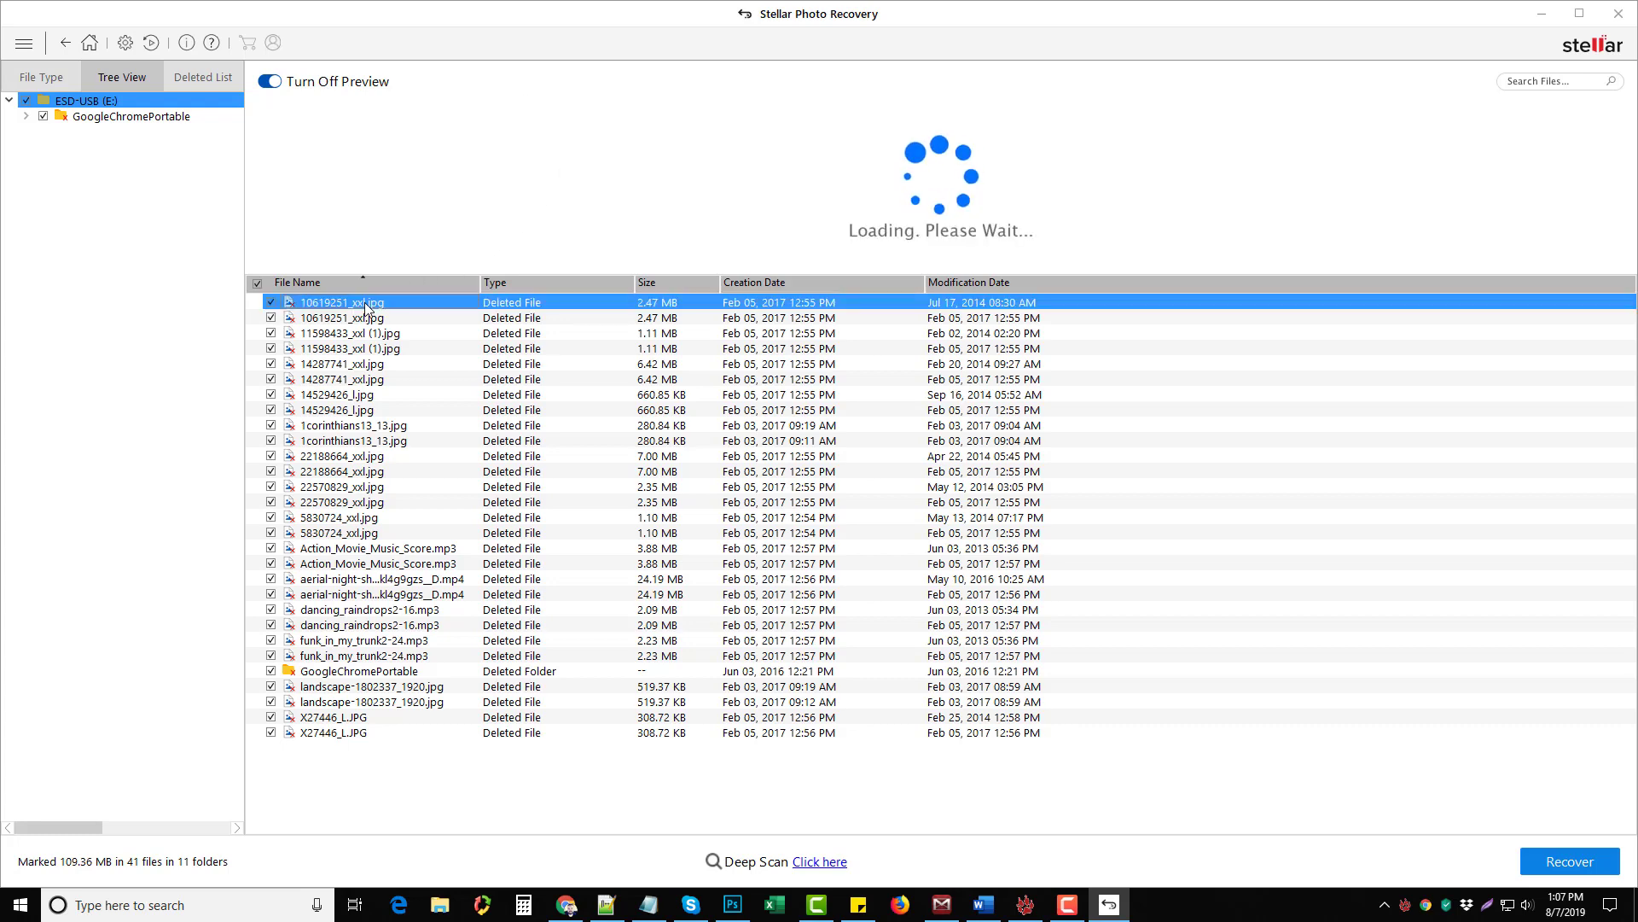
click(366, 319)
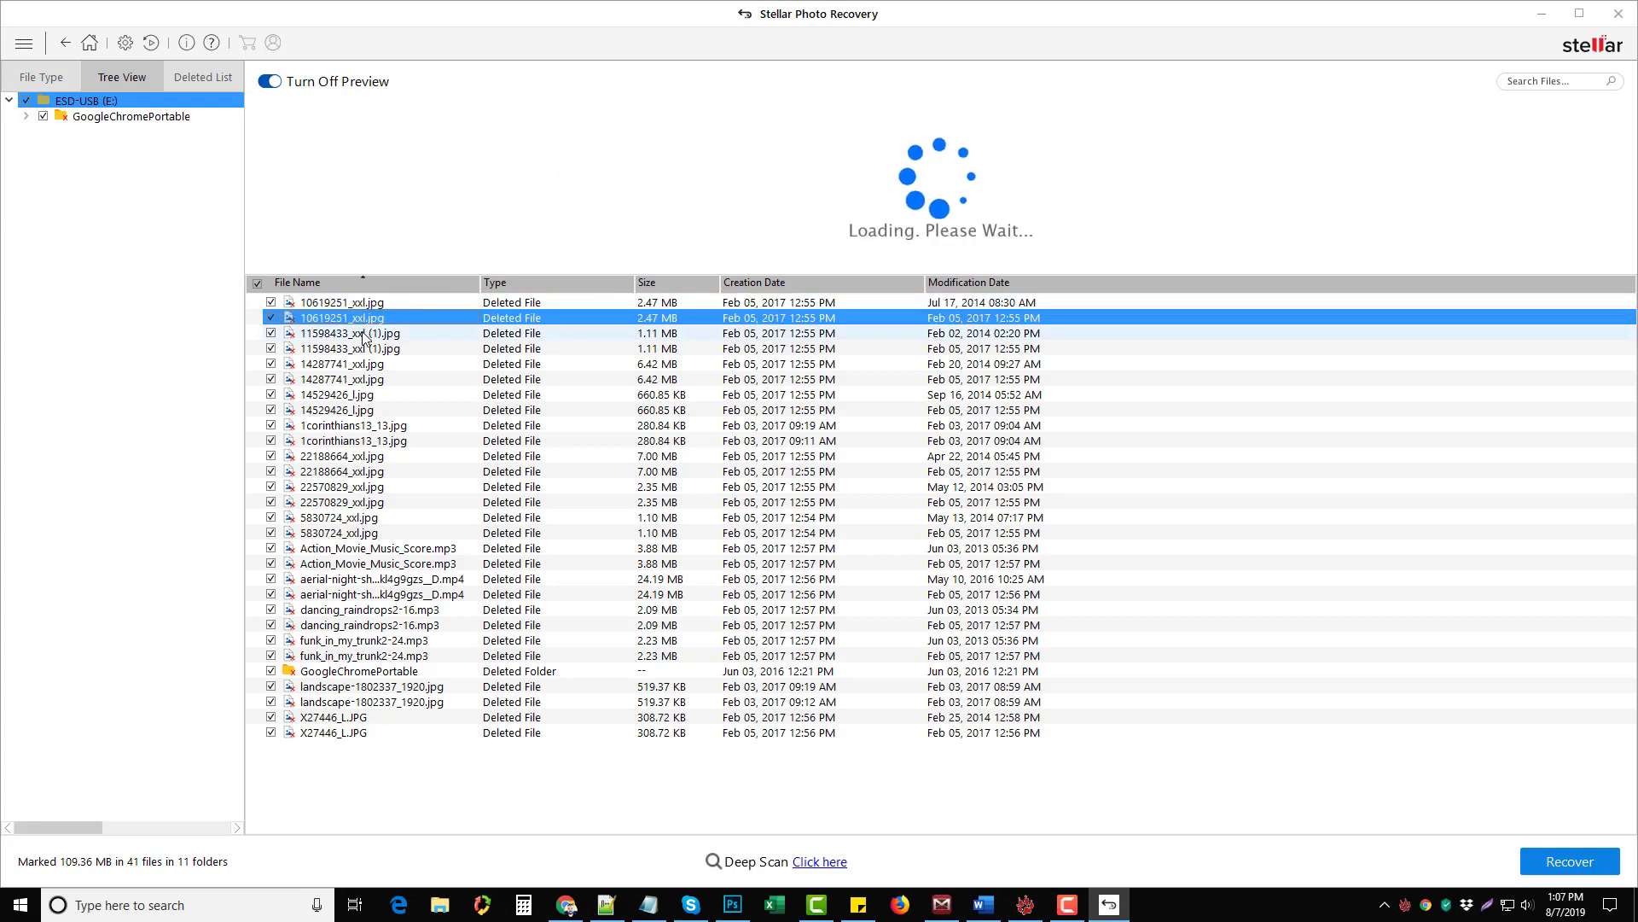
click(366, 336)
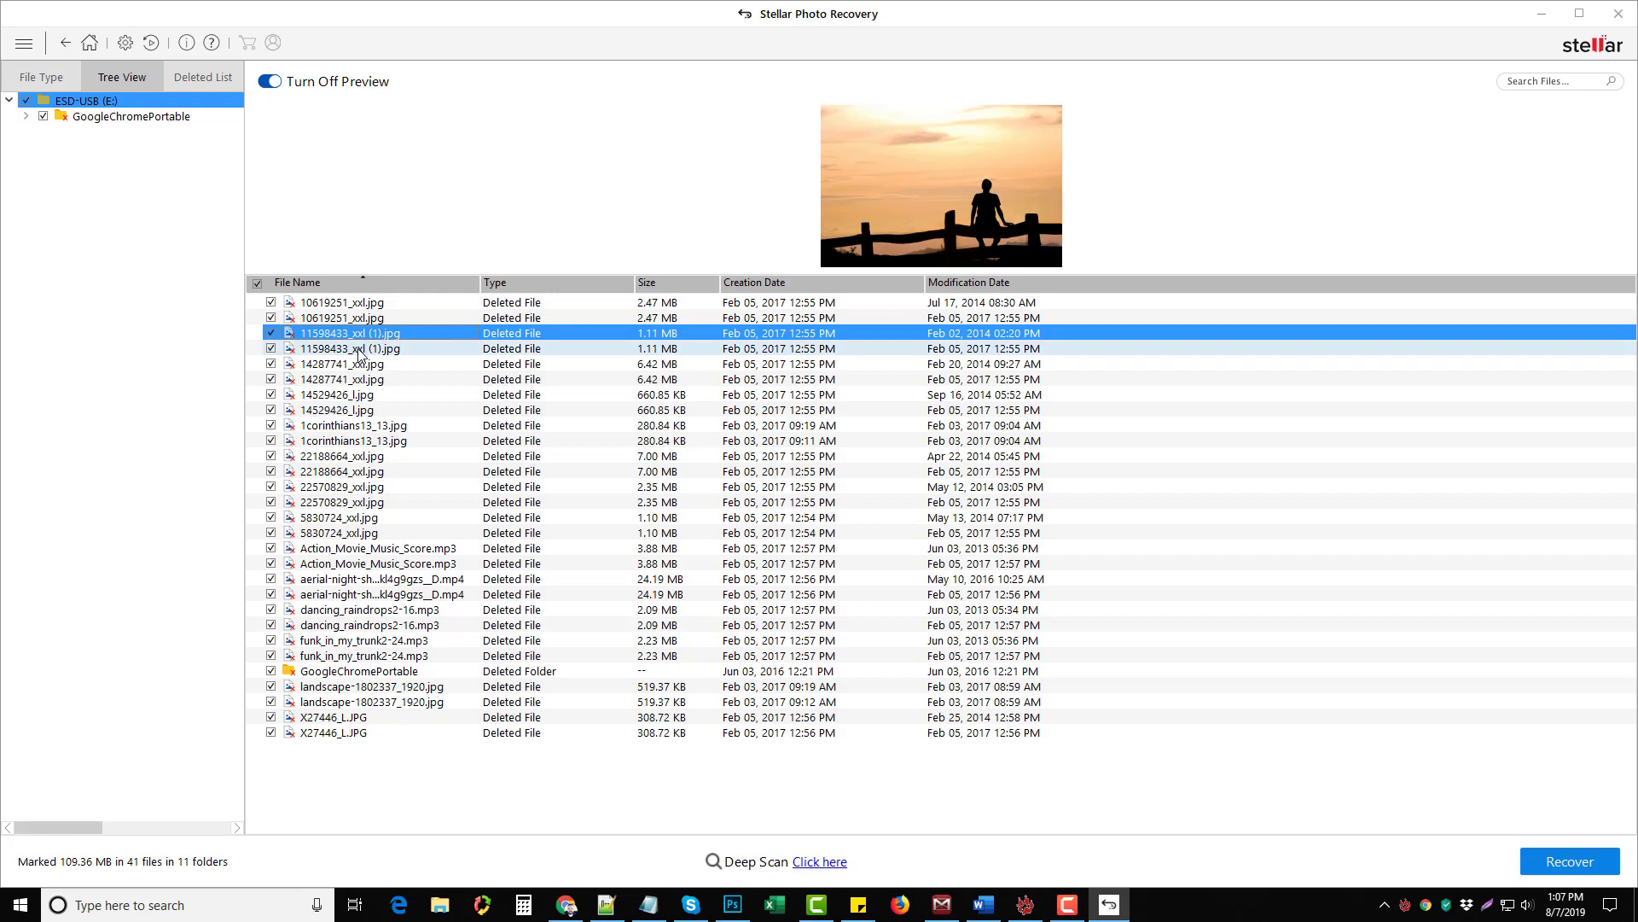
click(362, 351)
click(356, 366)
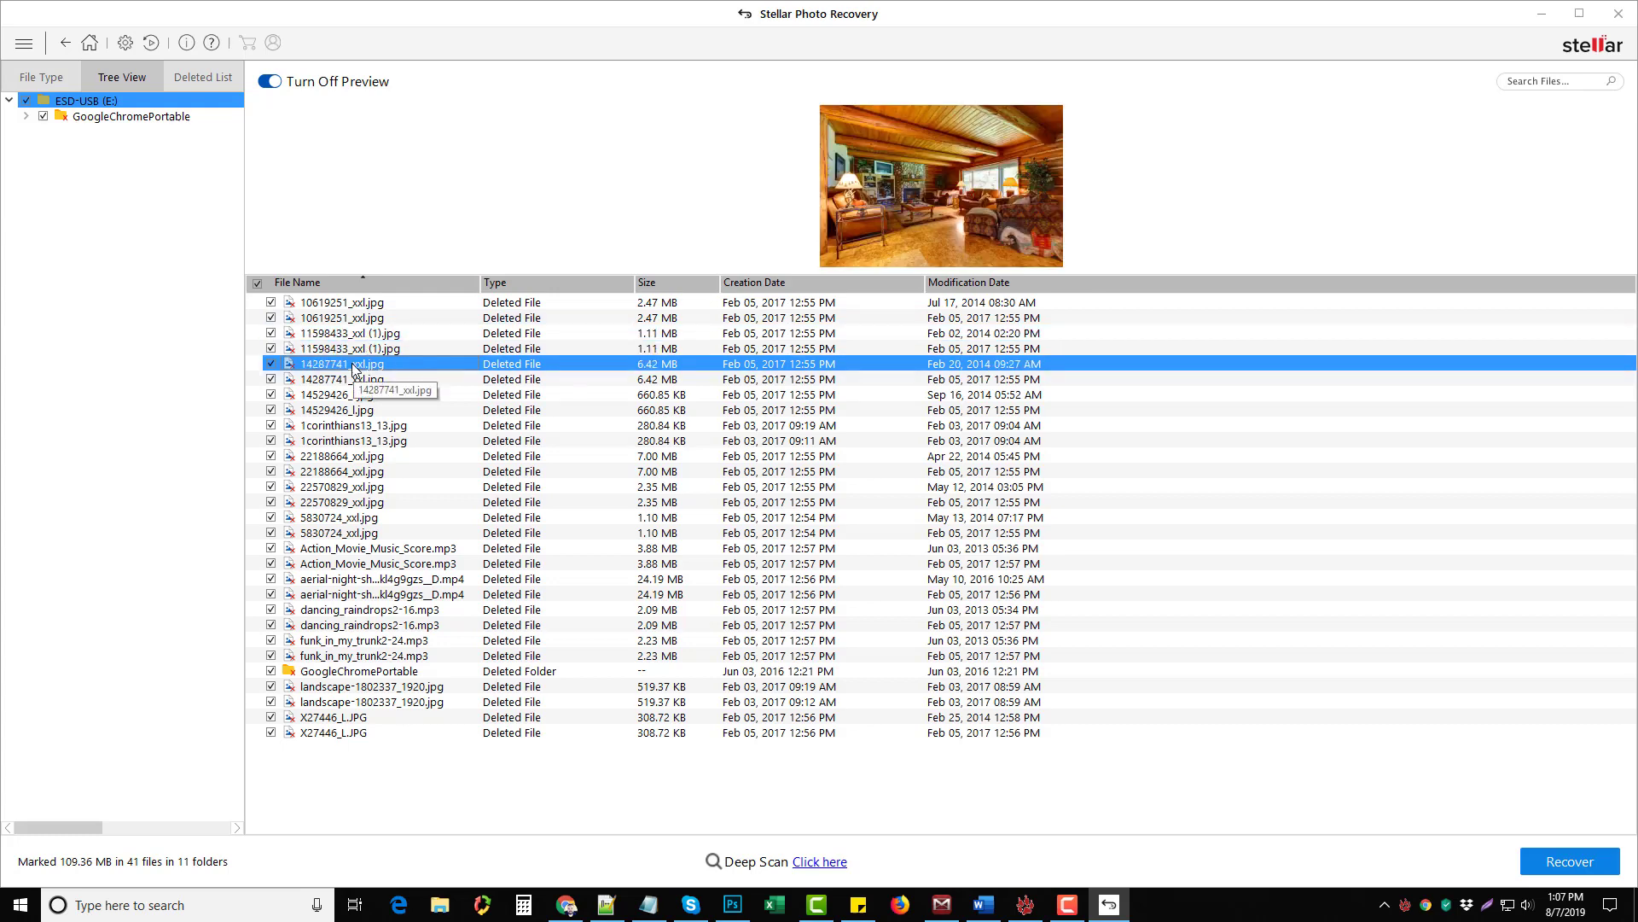
Step: Unmark all files, then mark the two 10619251_xxl.jpg and two 11598433_xxl (1).jpg photos
click(257, 284)
click(270, 303)
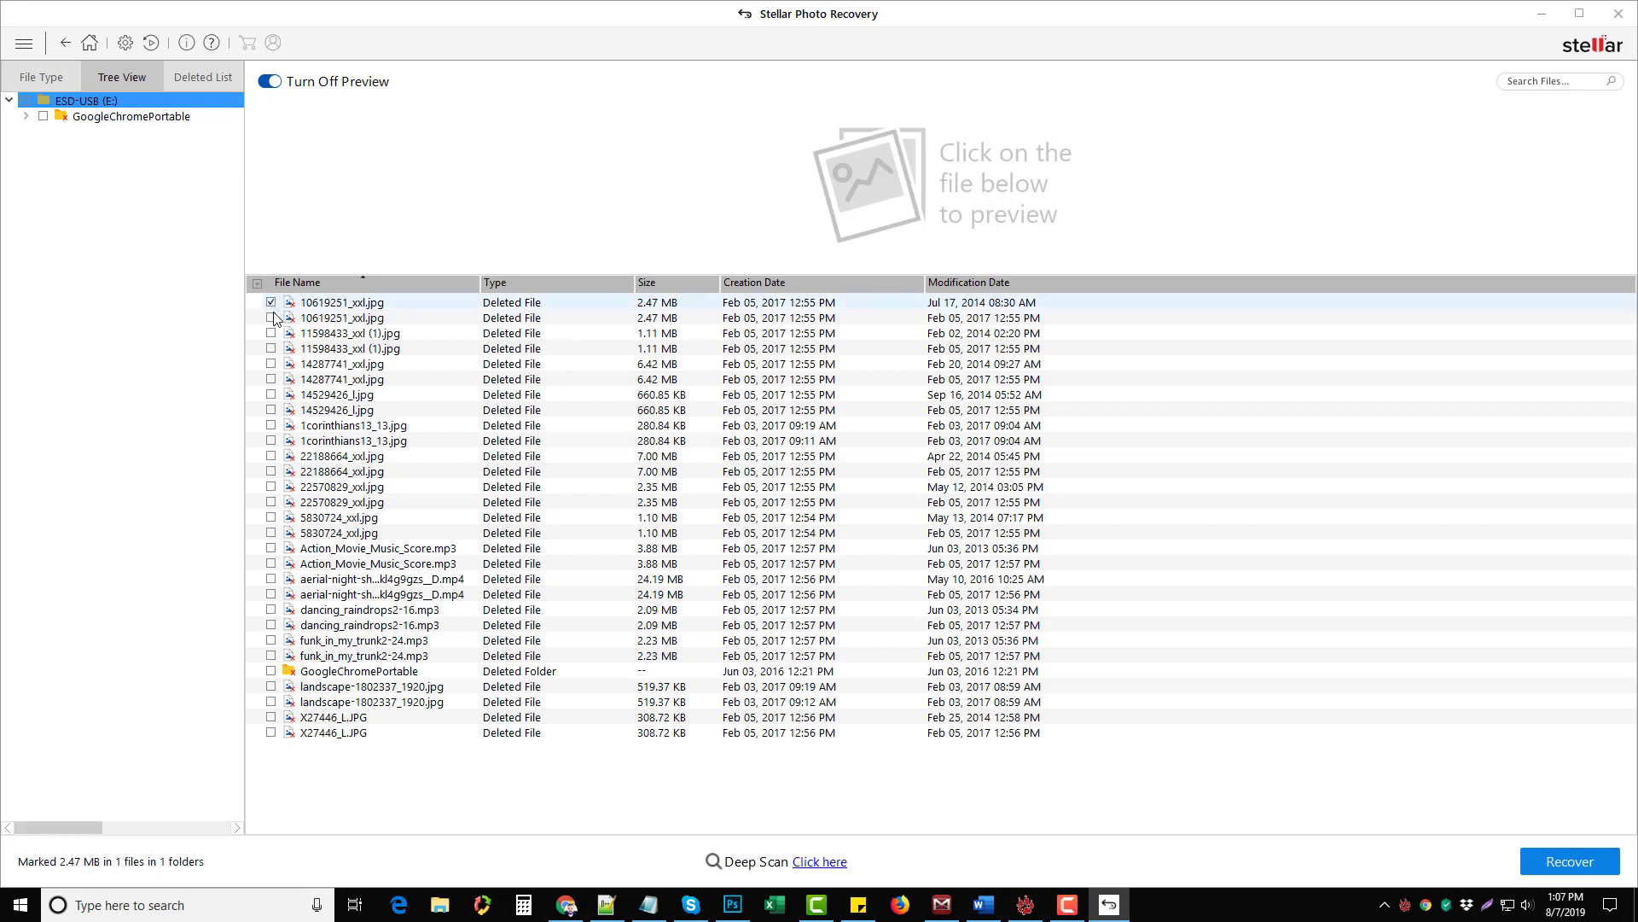
click(270, 318)
click(270, 333)
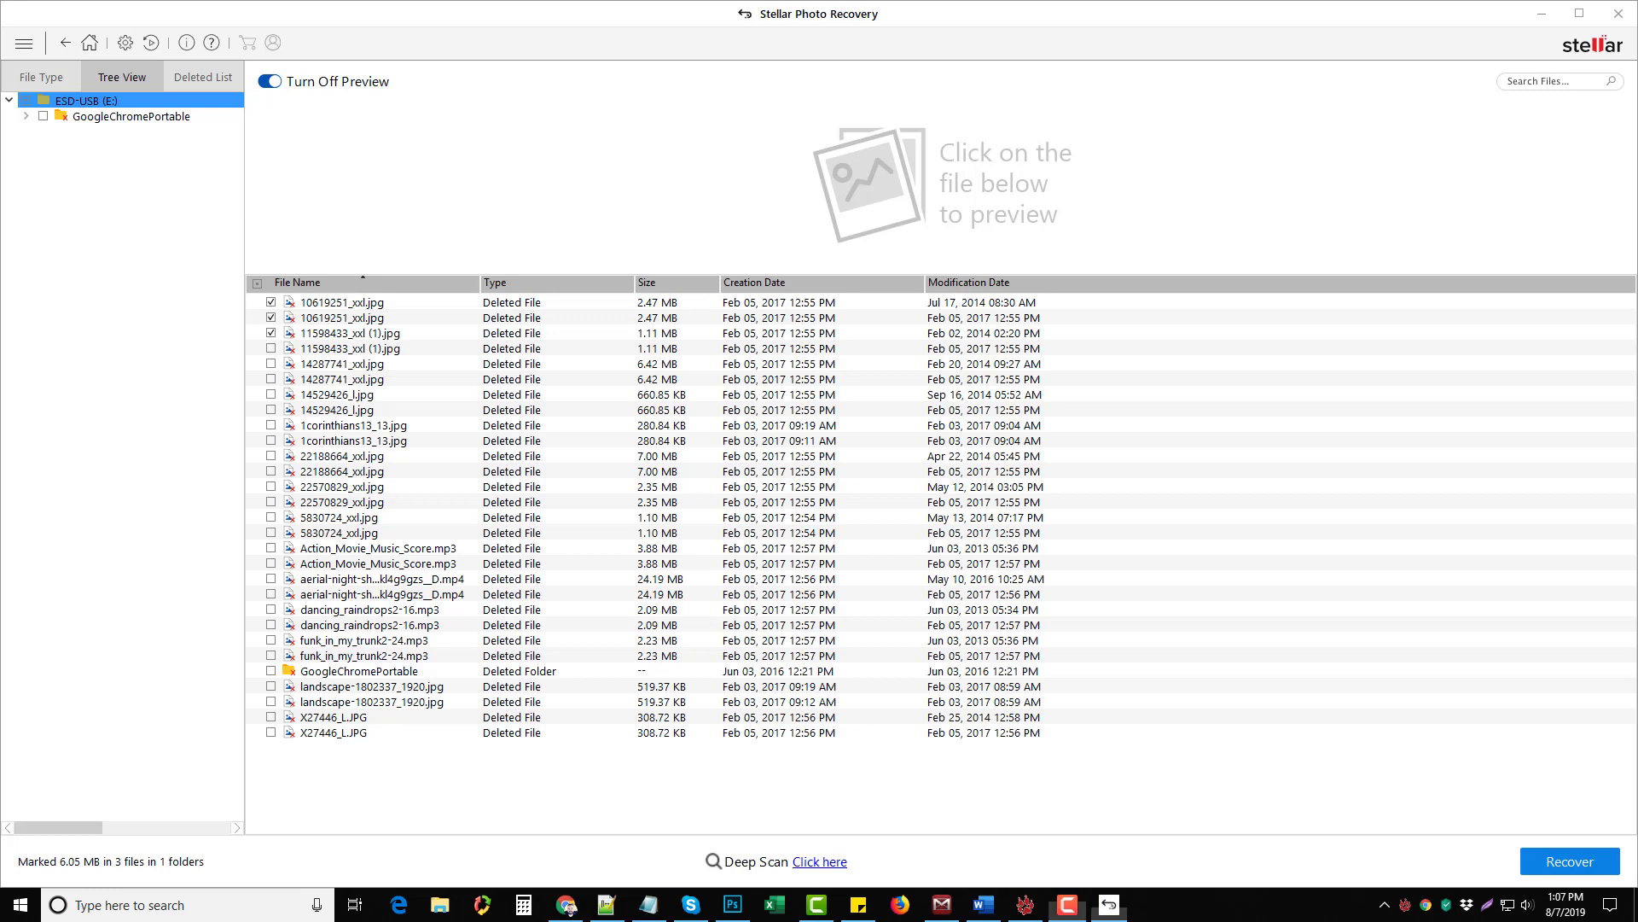
click(342, 302)
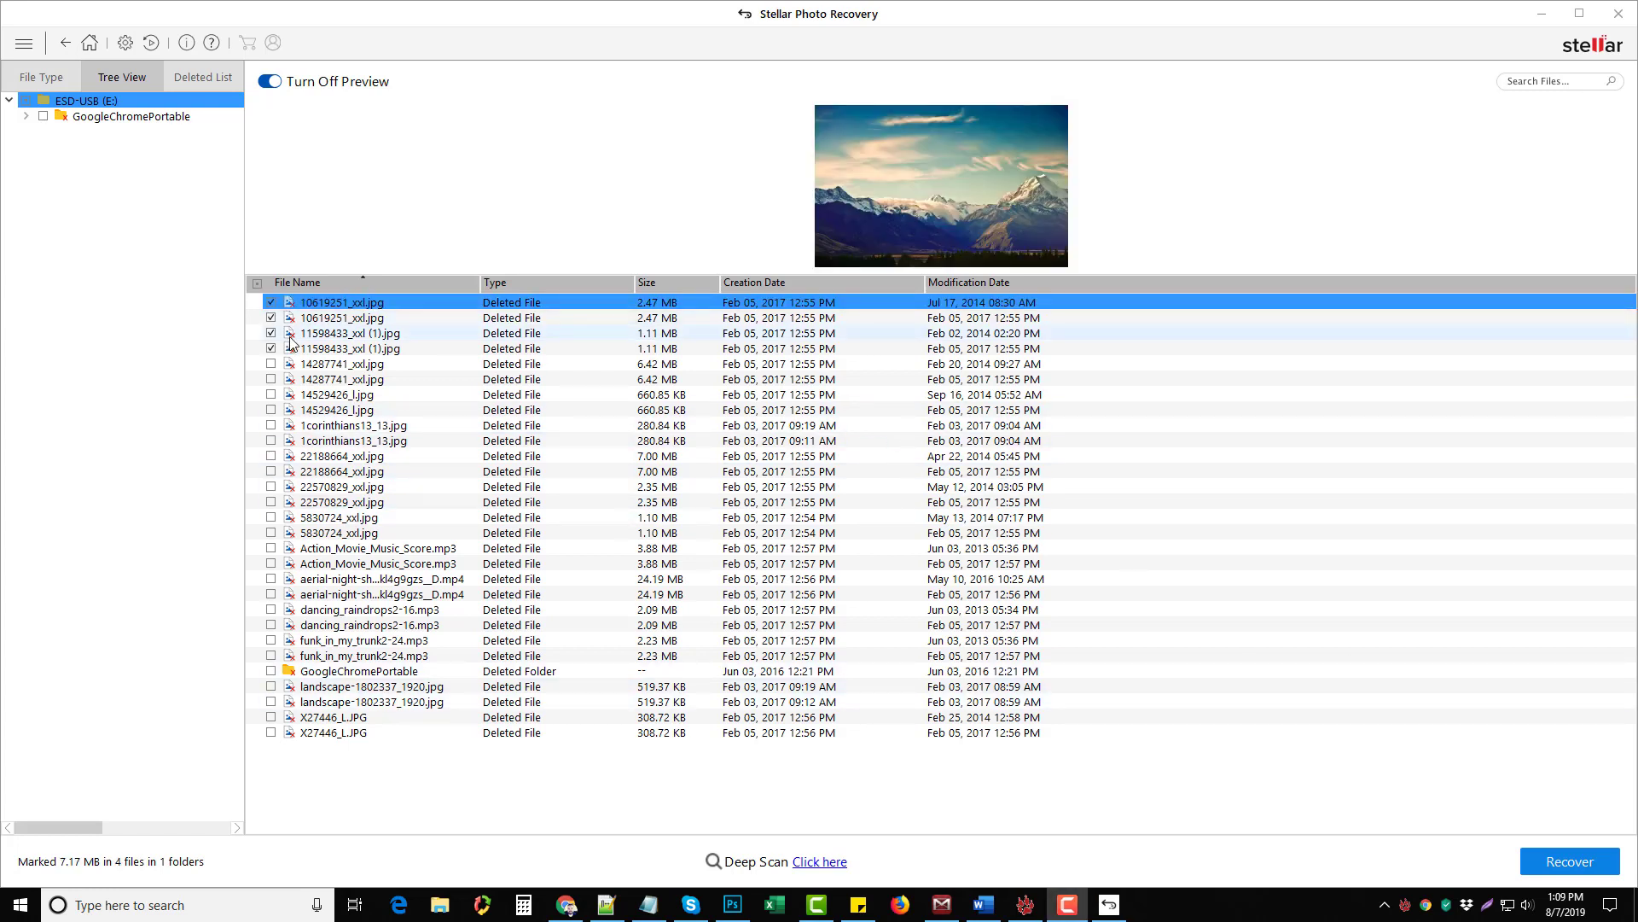
Step: Save the four marked photos to Desktop\Recovered Files, renaming all duplicate files
click(1552, 860)
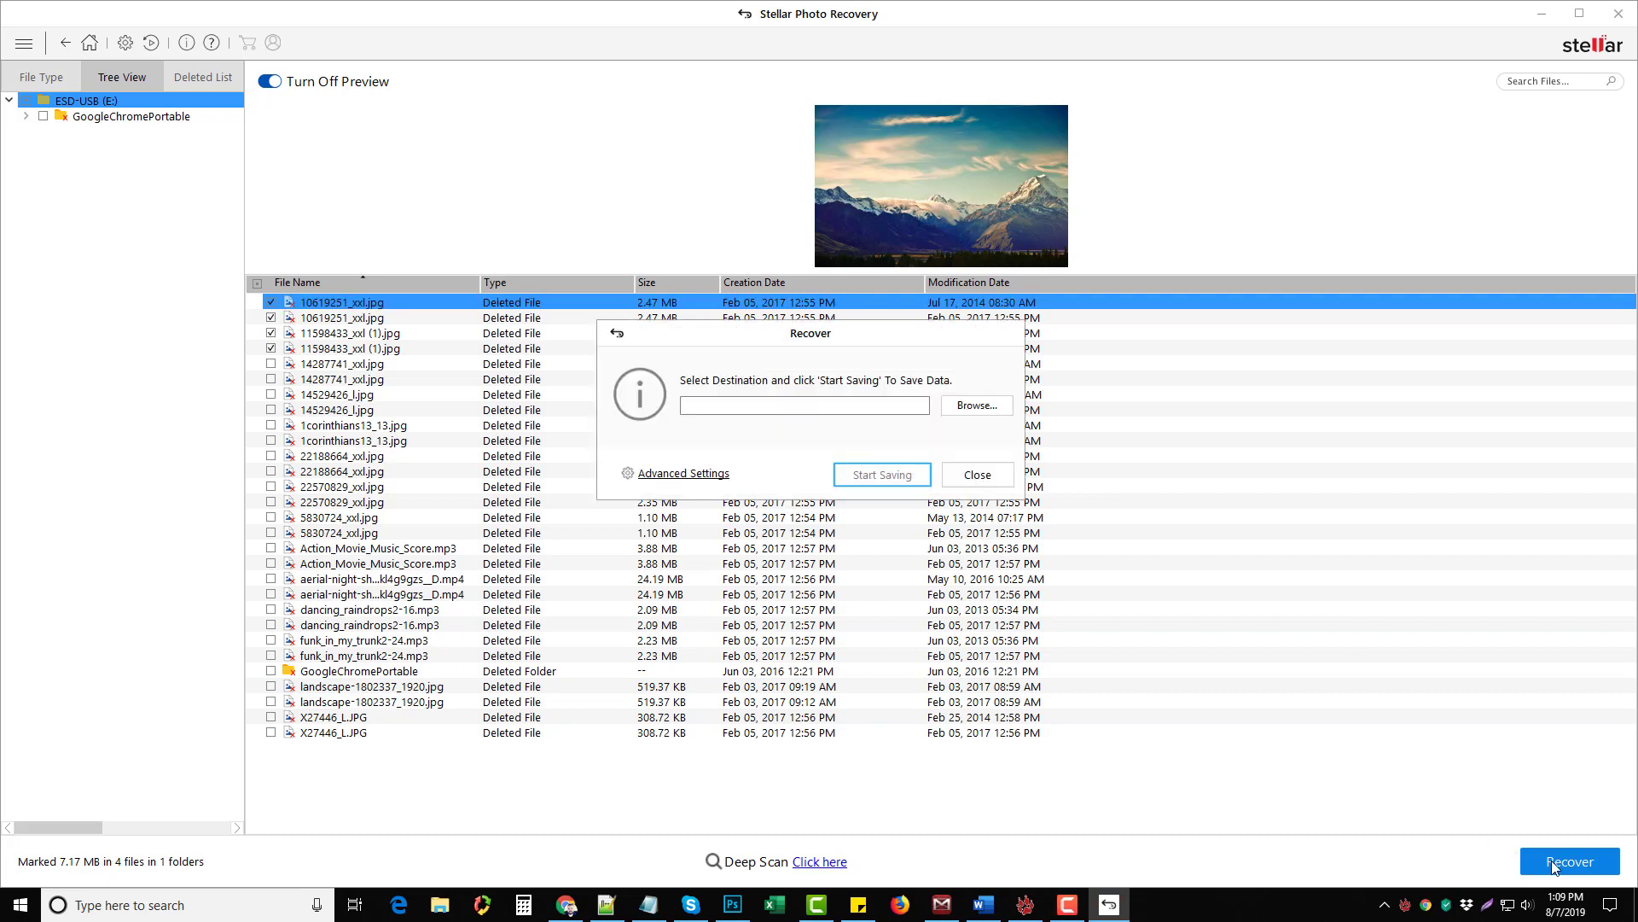
click(976, 408)
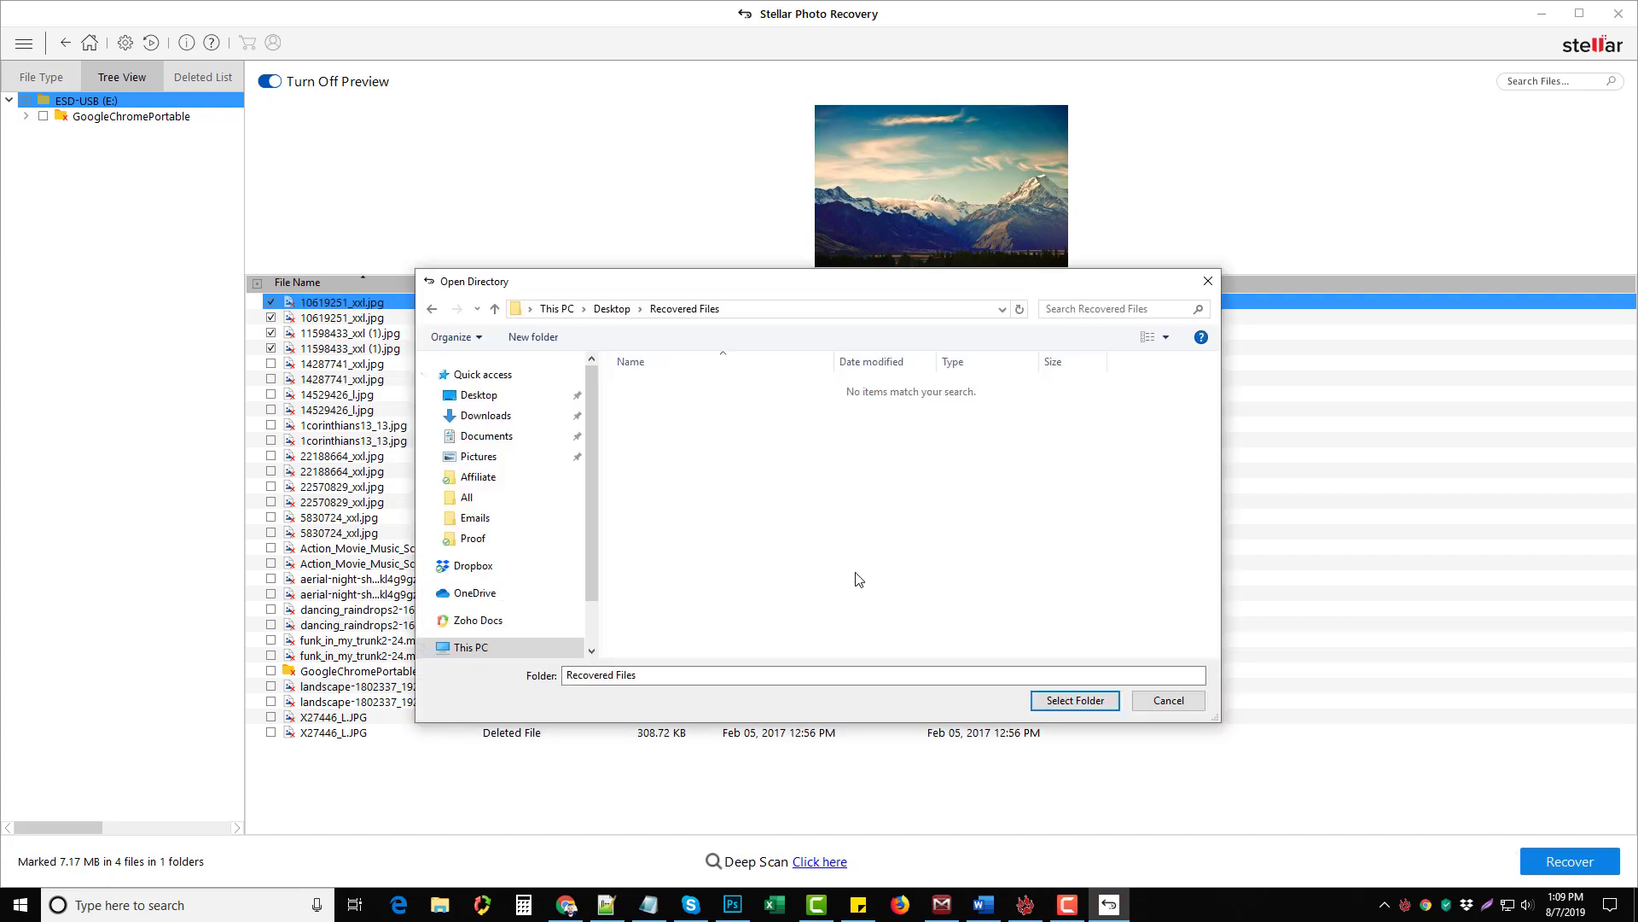
click(1080, 705)
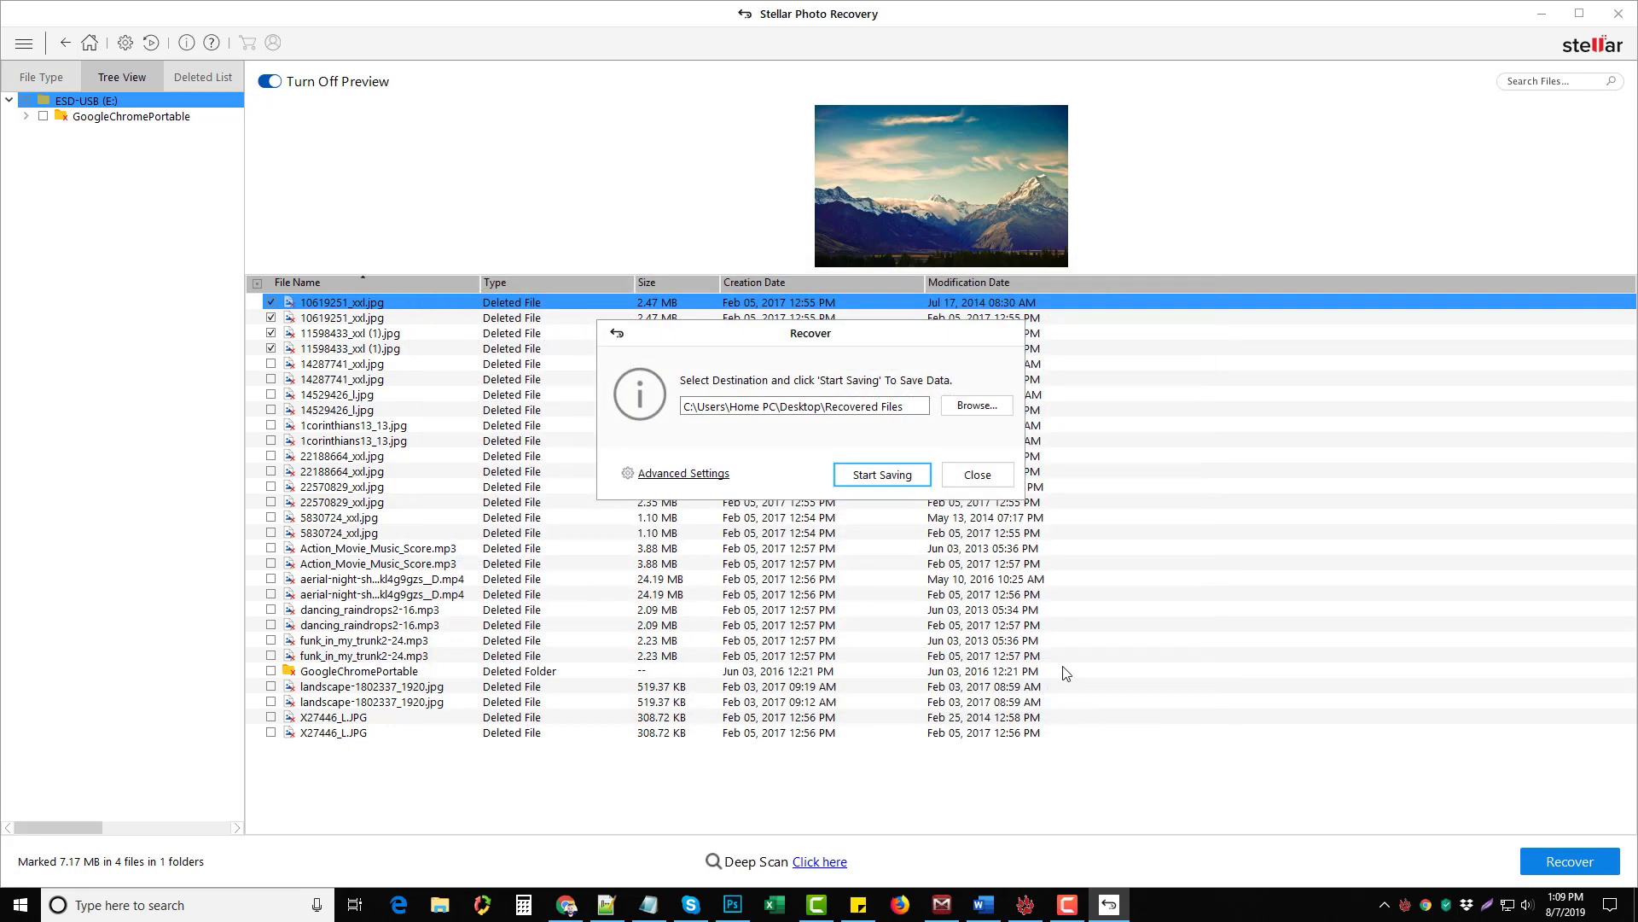
click(878, 477)
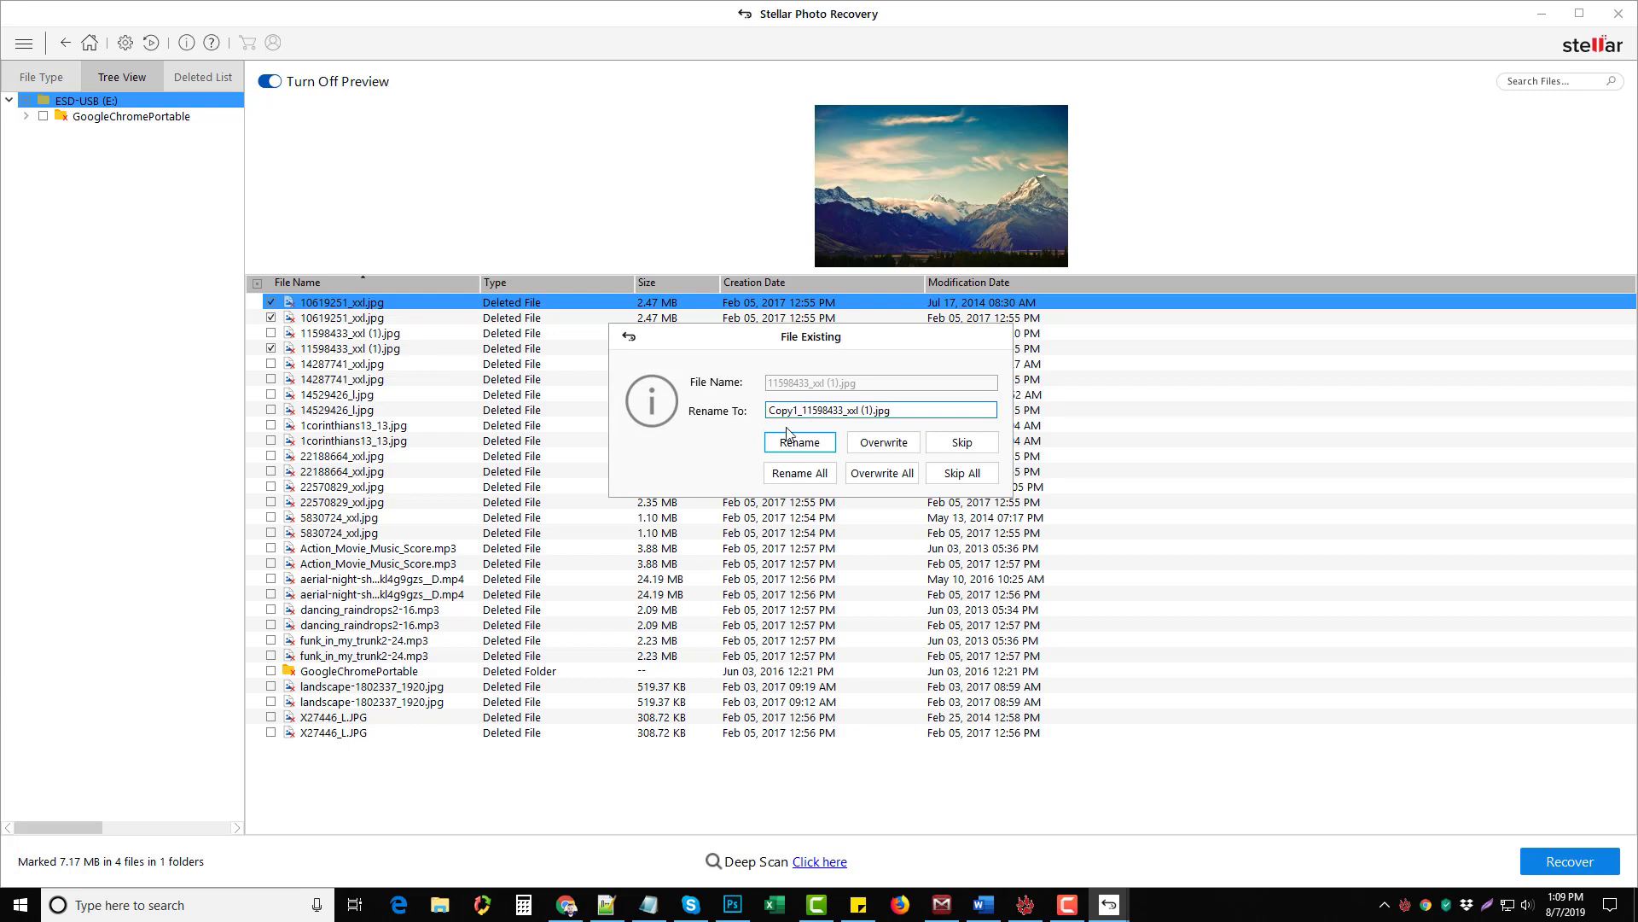
click(815, 474)
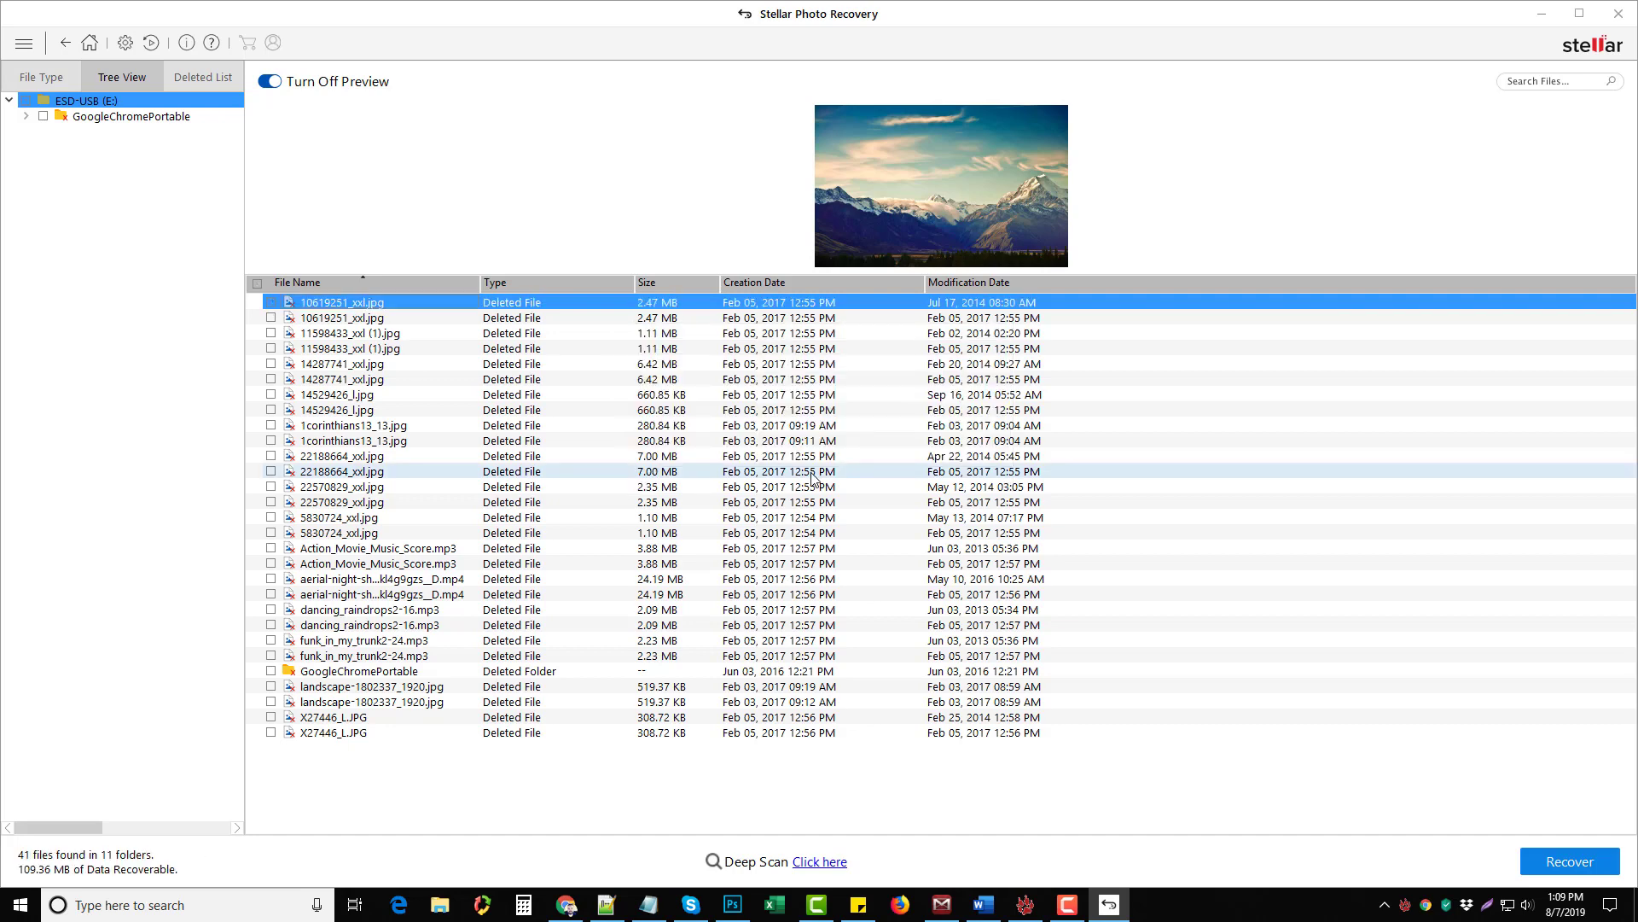
Step: Minimise Stellar and open Recovered Files > #Root to check the four recovered photos
click(1545, 15)
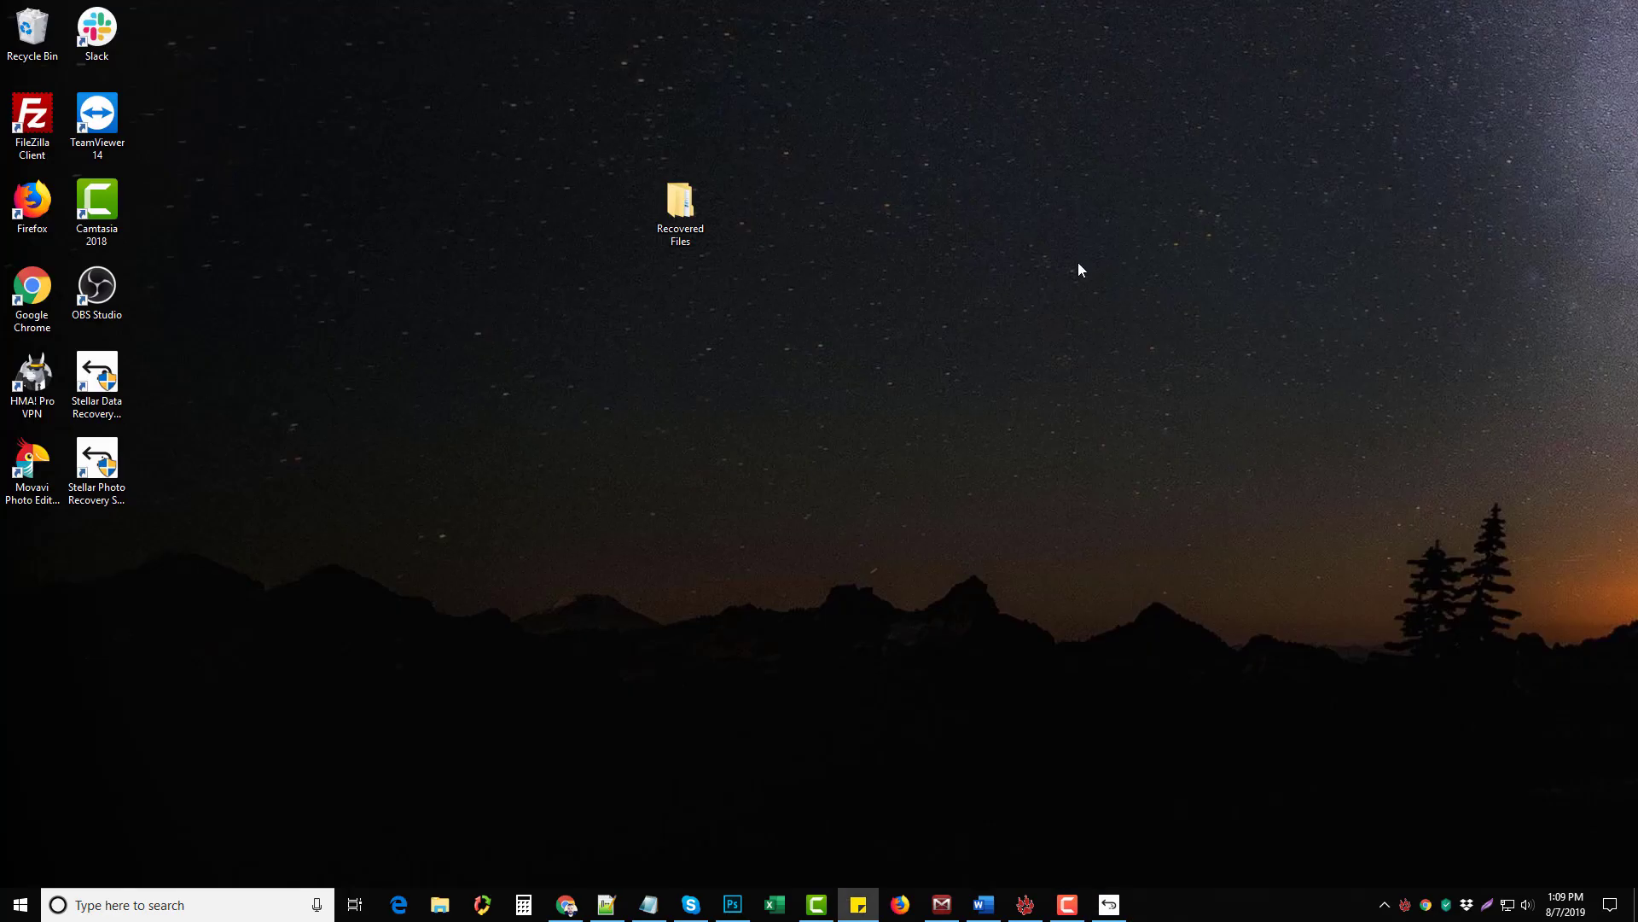
double_click(672, 205)
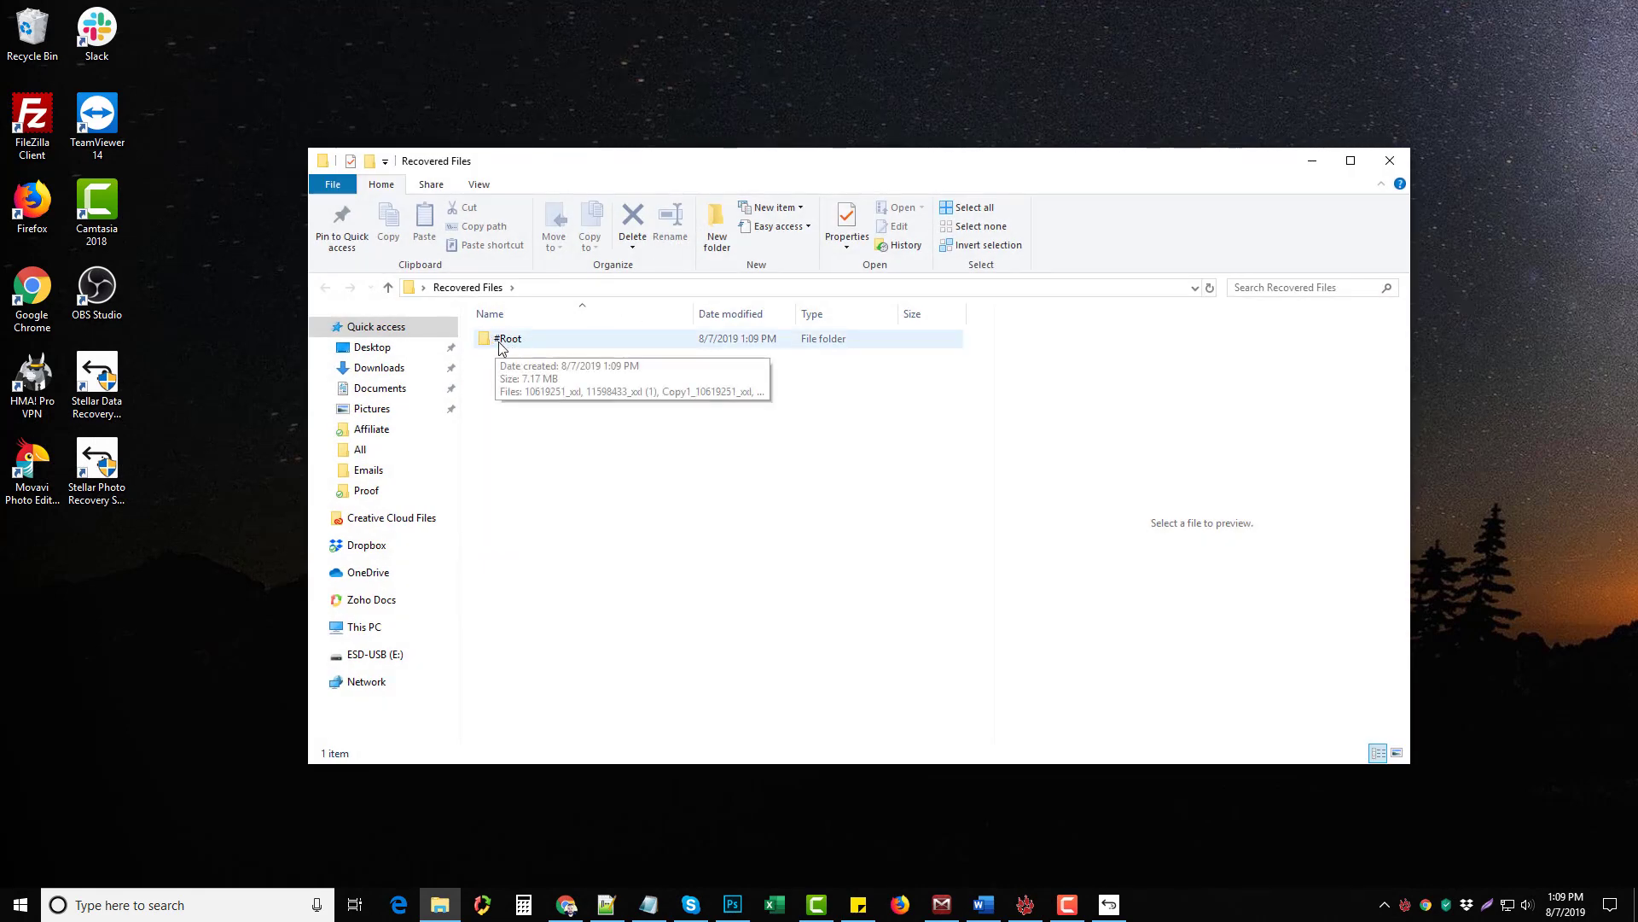
double_click(513, 339)
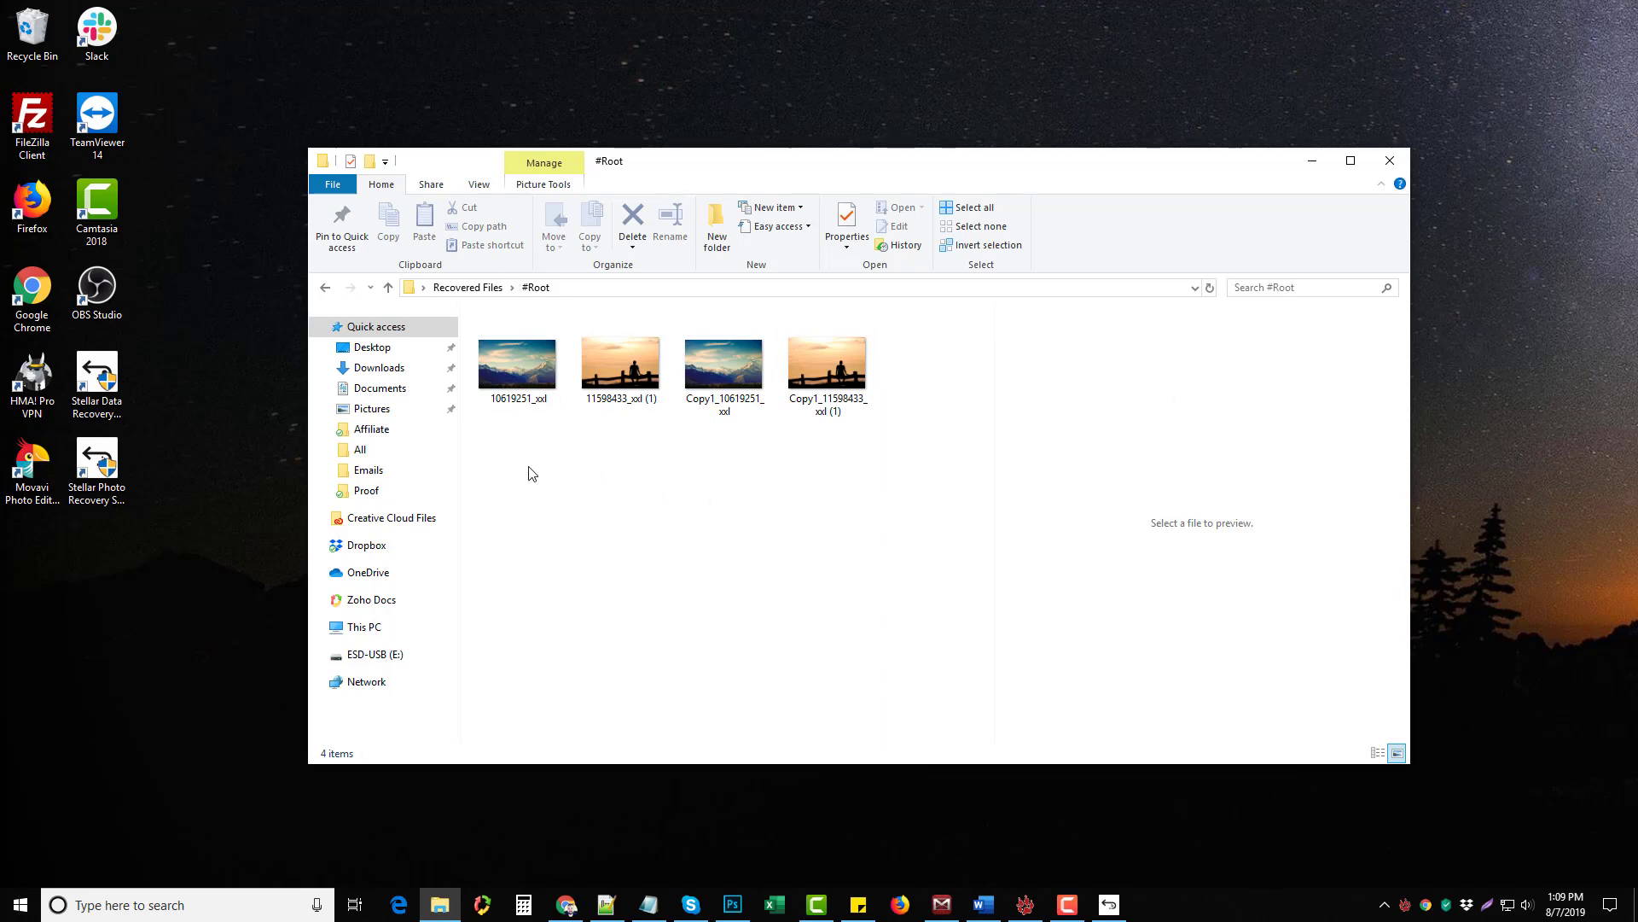
Step: Close File Explorer and restore Stellar's scan results as a smaller, centred window
click(1390, 161)
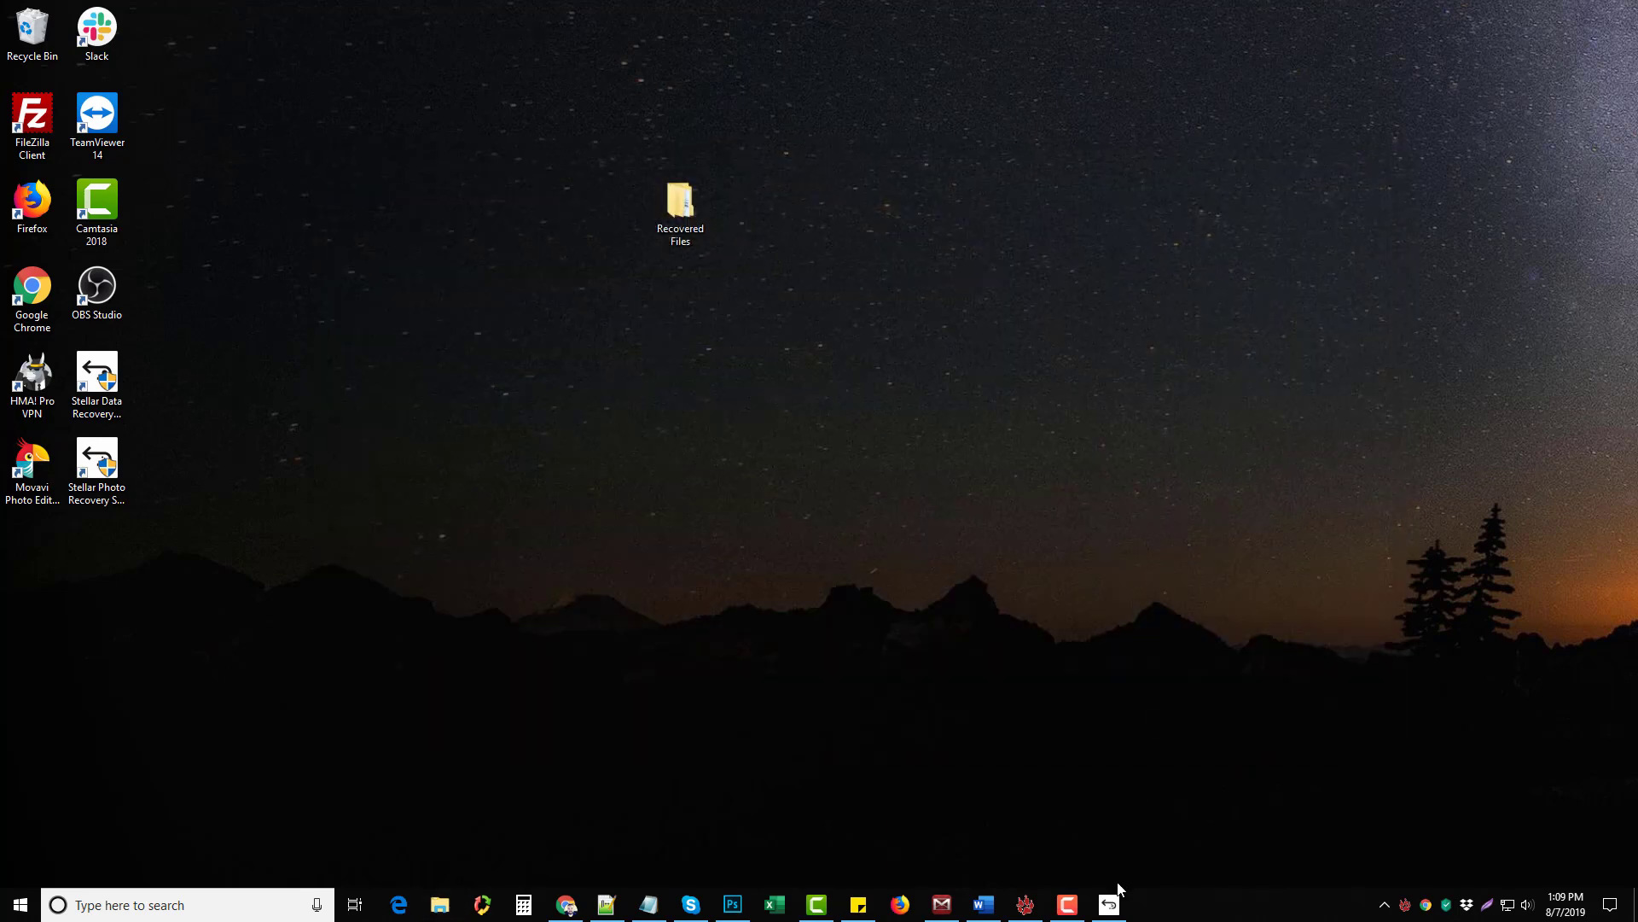
click(1108, 904)
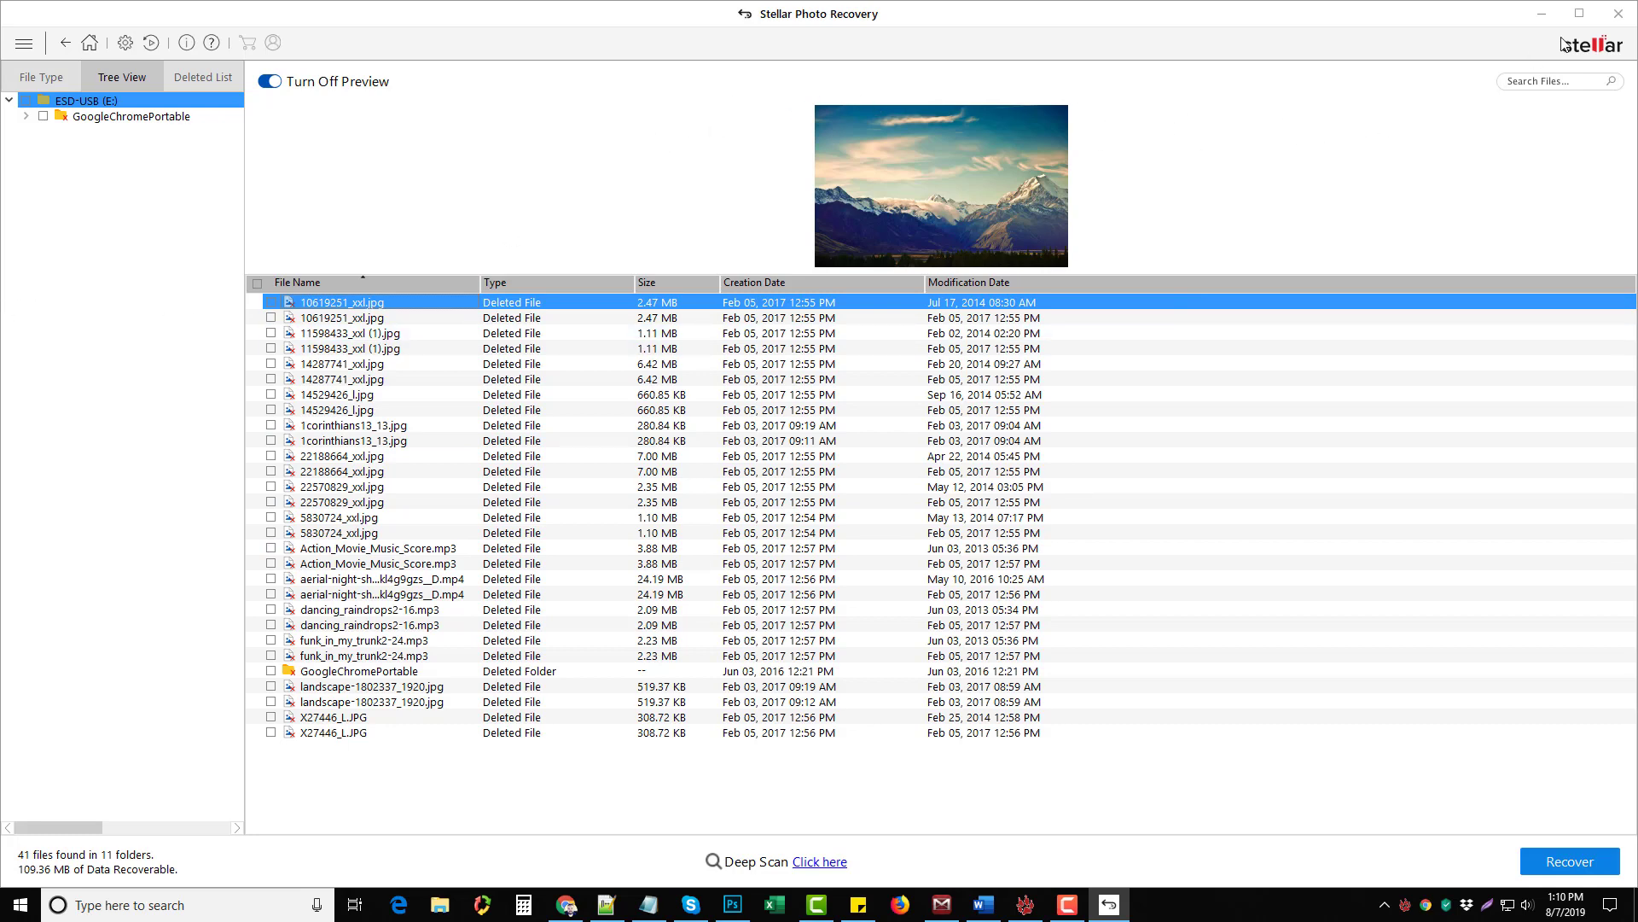
click(1579, 16)
drag(1412, 189, 631, 155)
drag(771, 164, 688, 162)
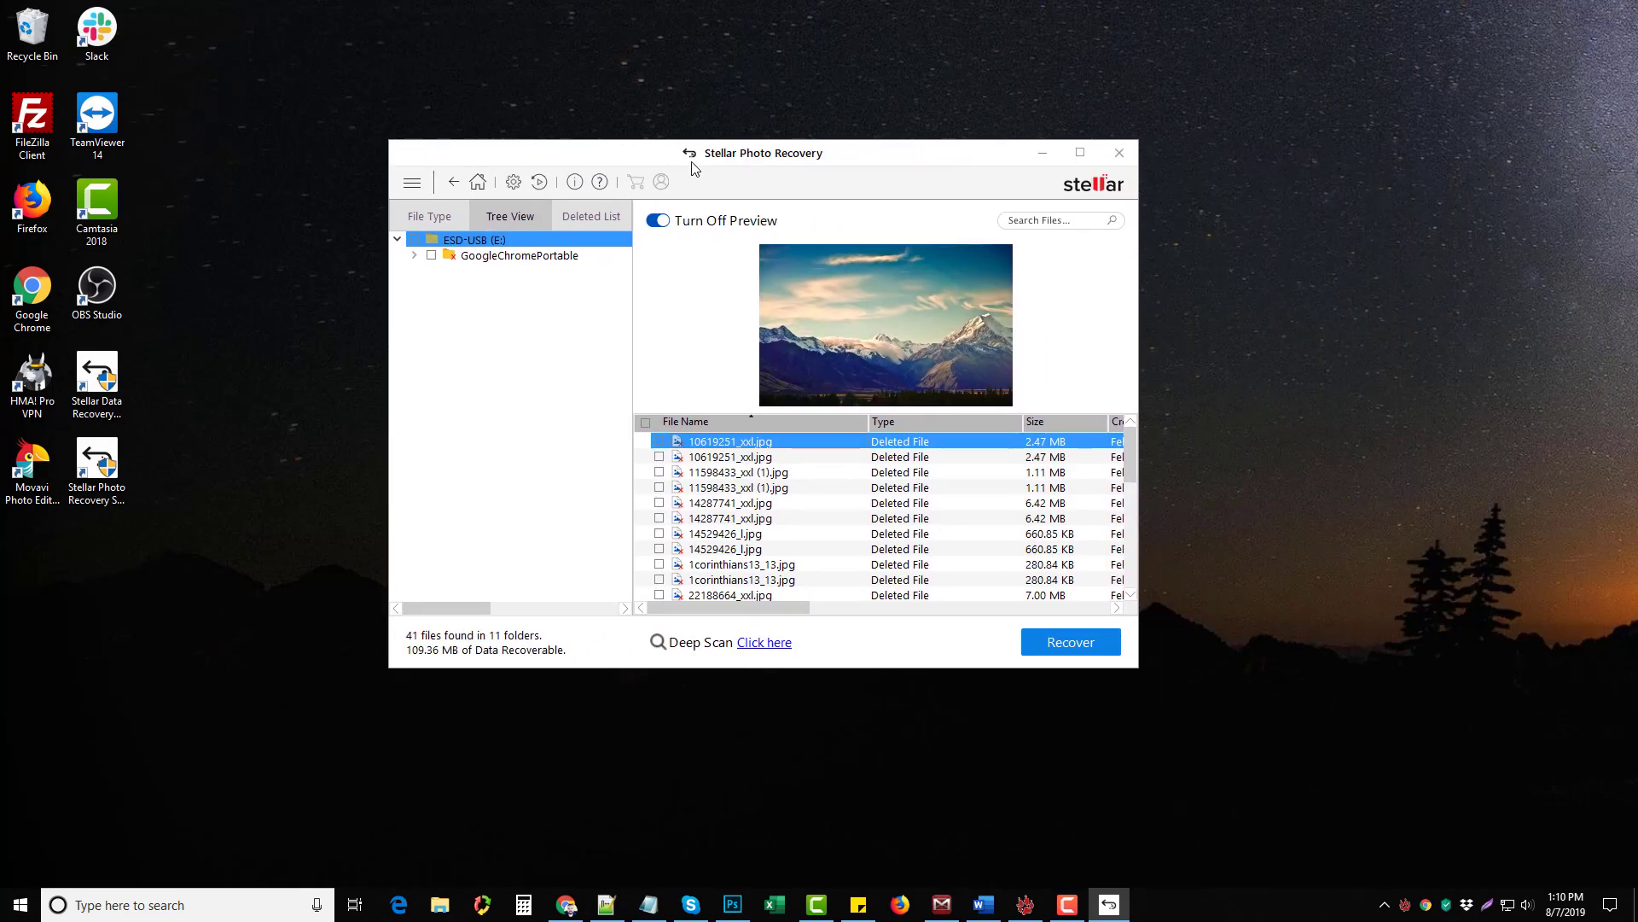